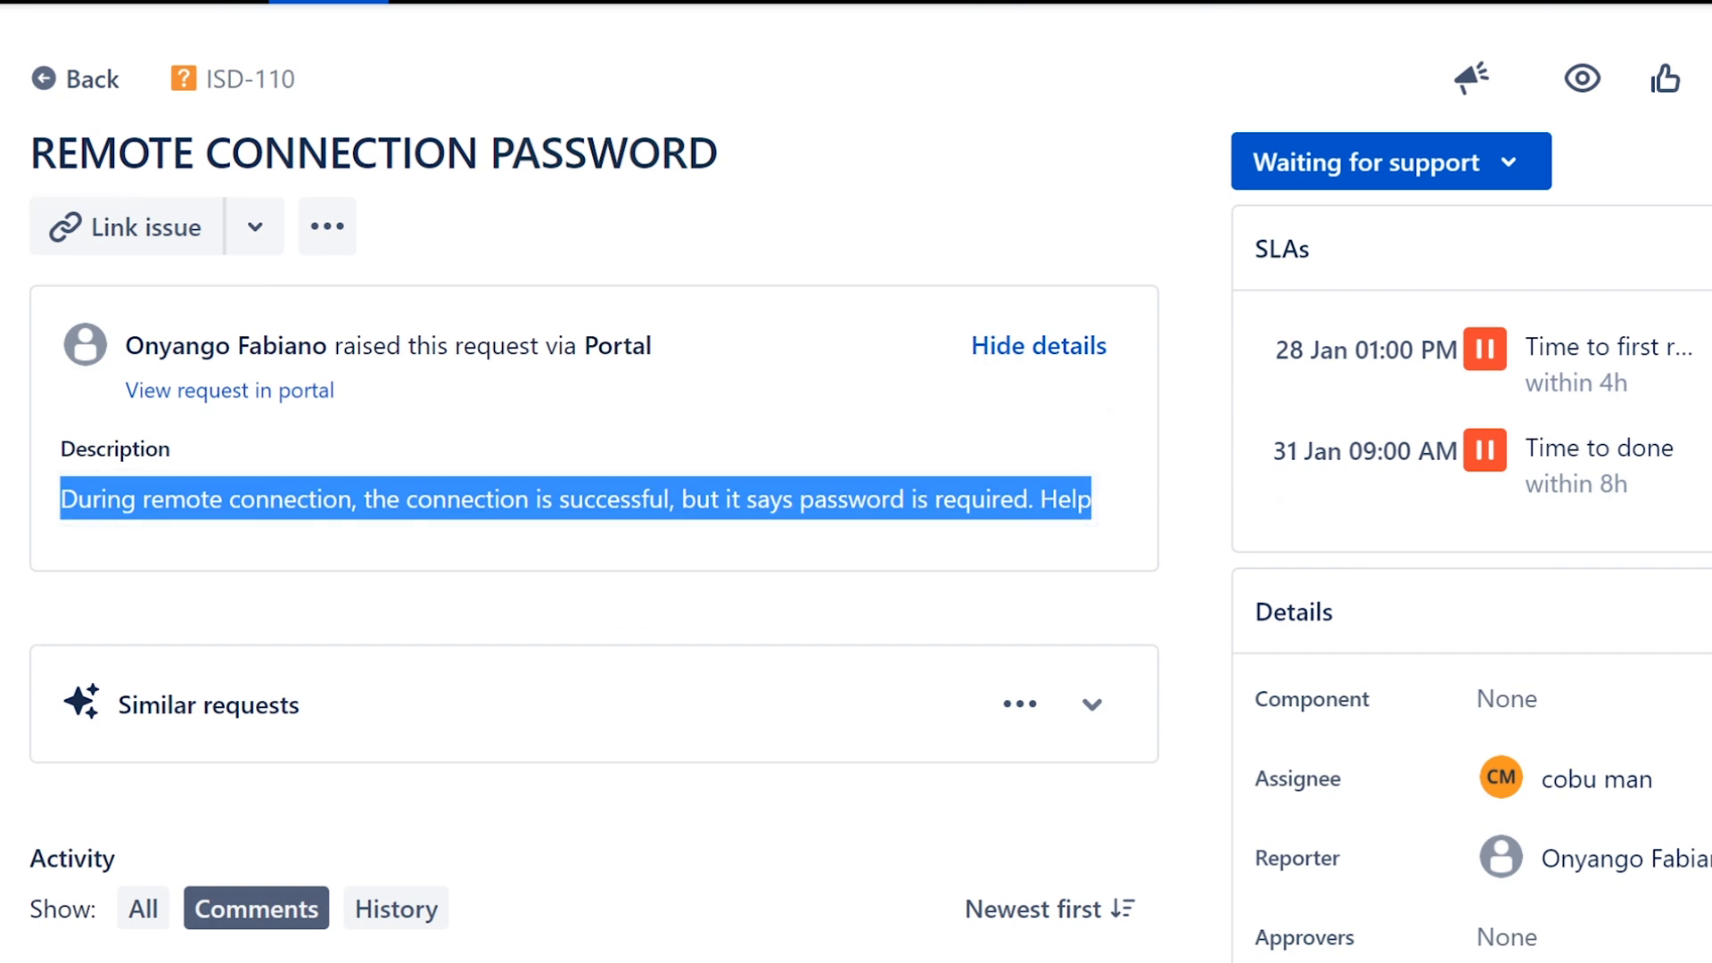
# - Review the end of the ticket's problem description by selecting and deselecting it
pyautogui.click(669, 568)
pyautogui.moveTo(359, 499); pyautogui.dragTo(1092, 500)
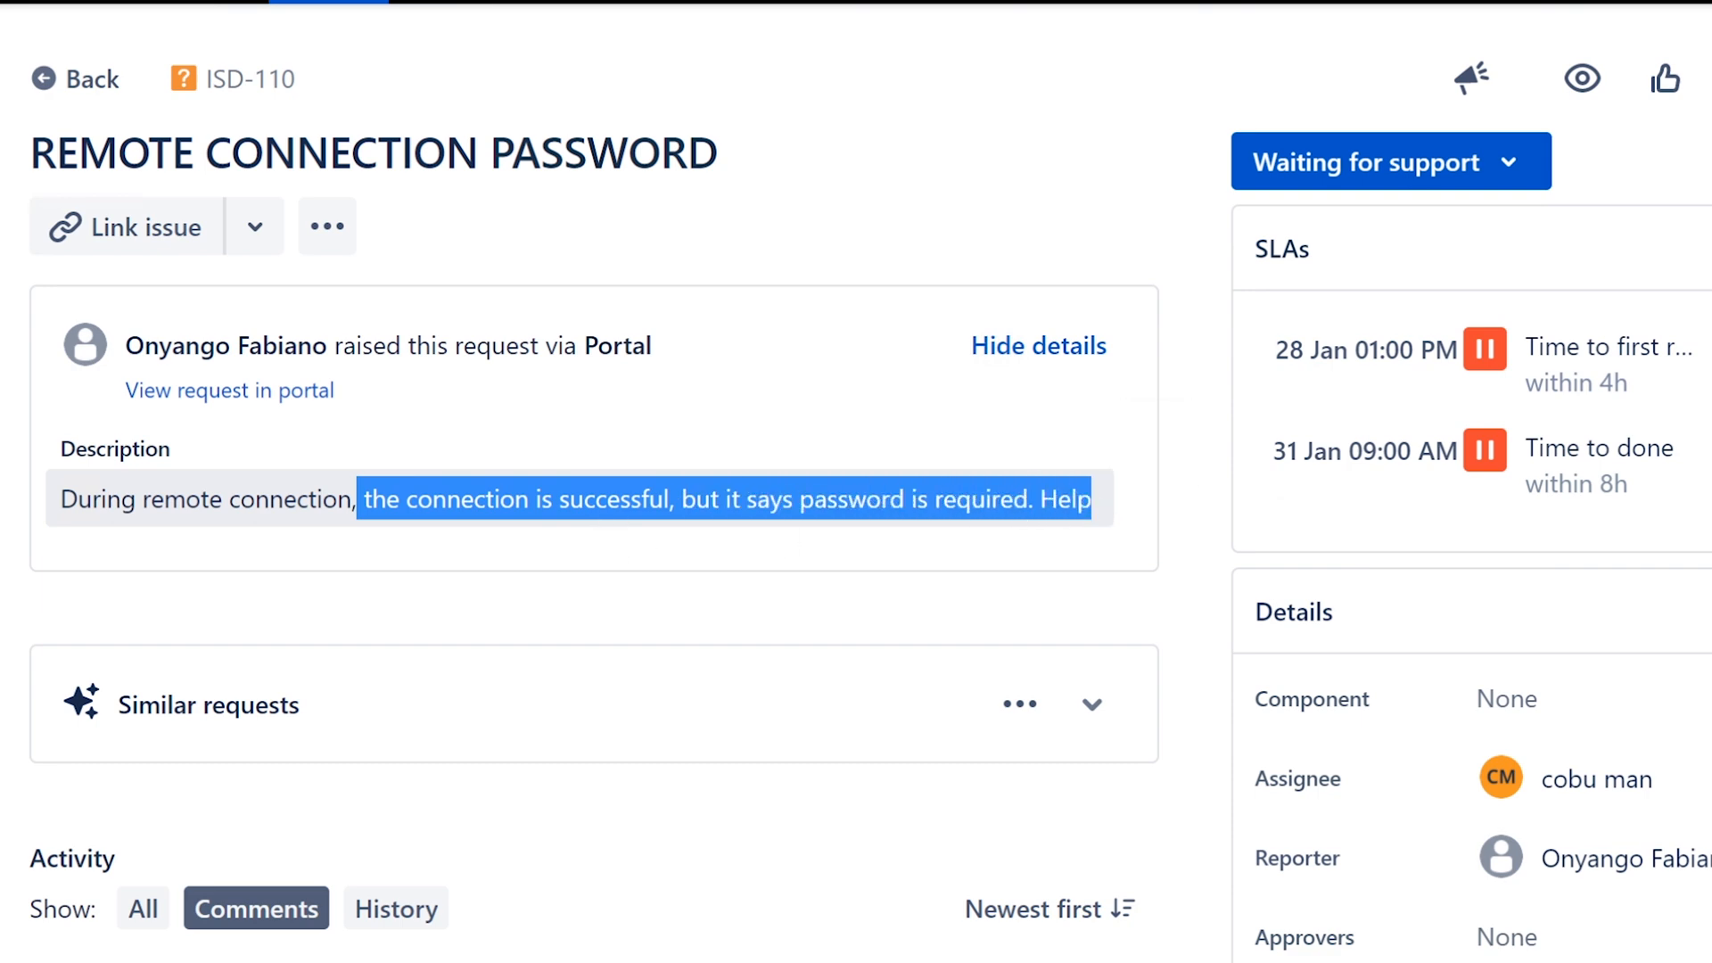
pyautogui.click(608, 544)
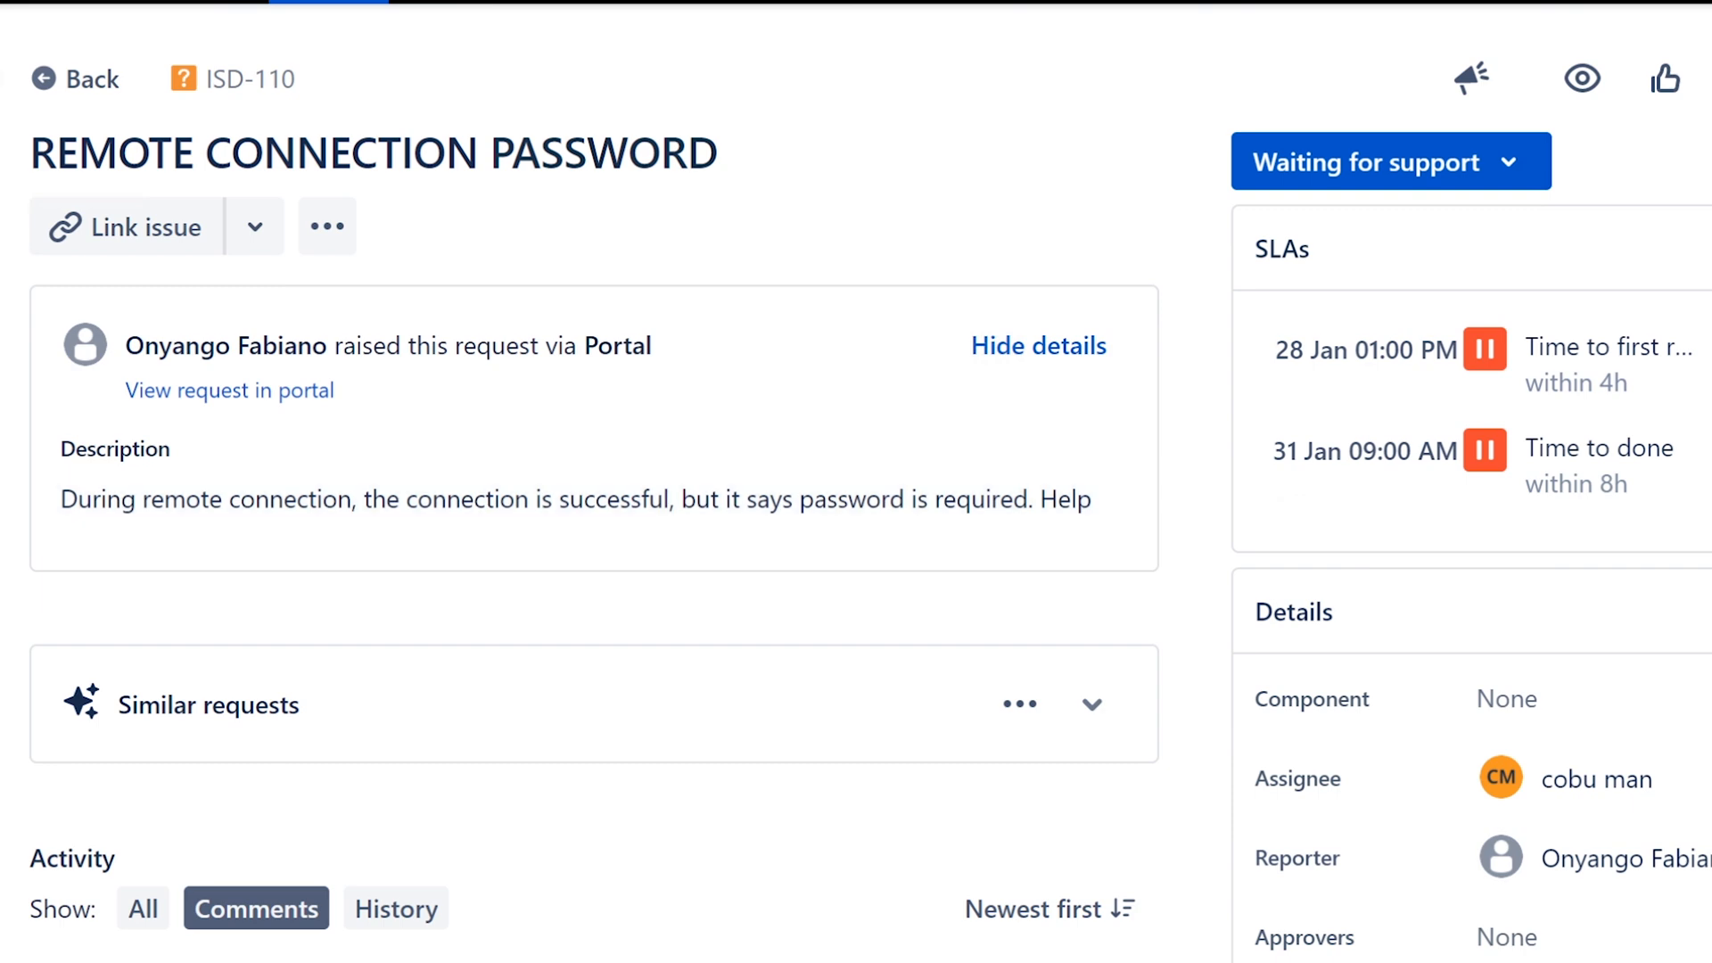
# - Launch Remote Desktop Connection from the Start search and attempt to connect with saved credentials
pyautogui.press('super')
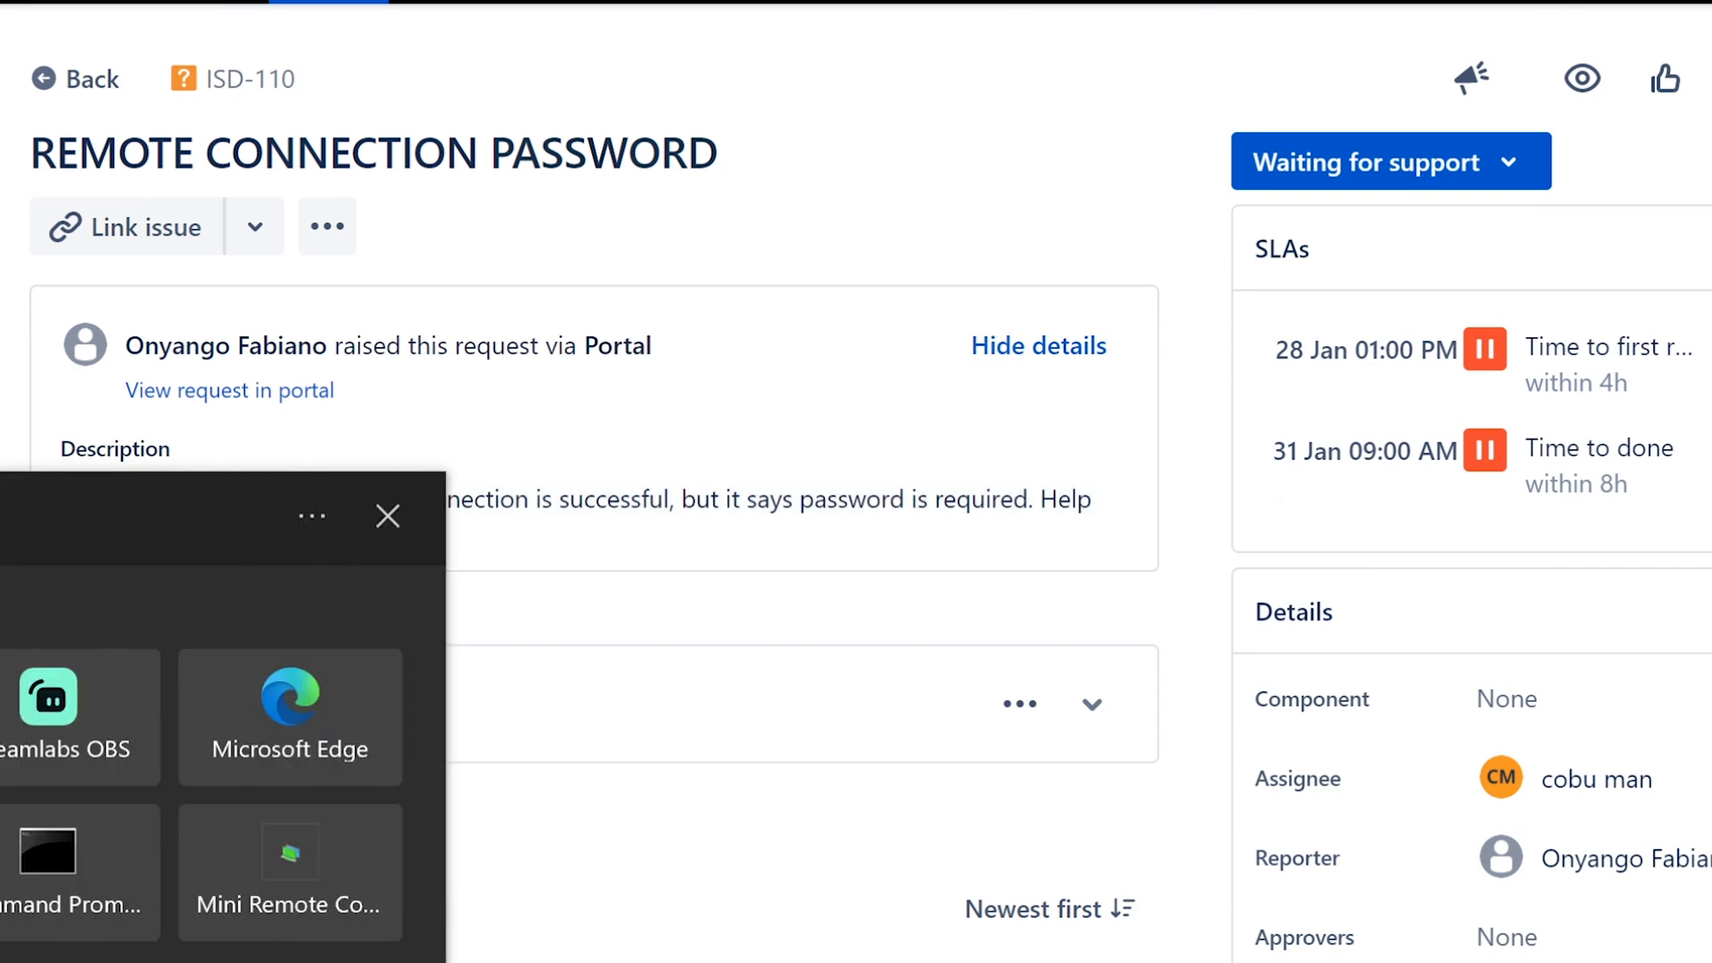
pyautogui.press('Return')
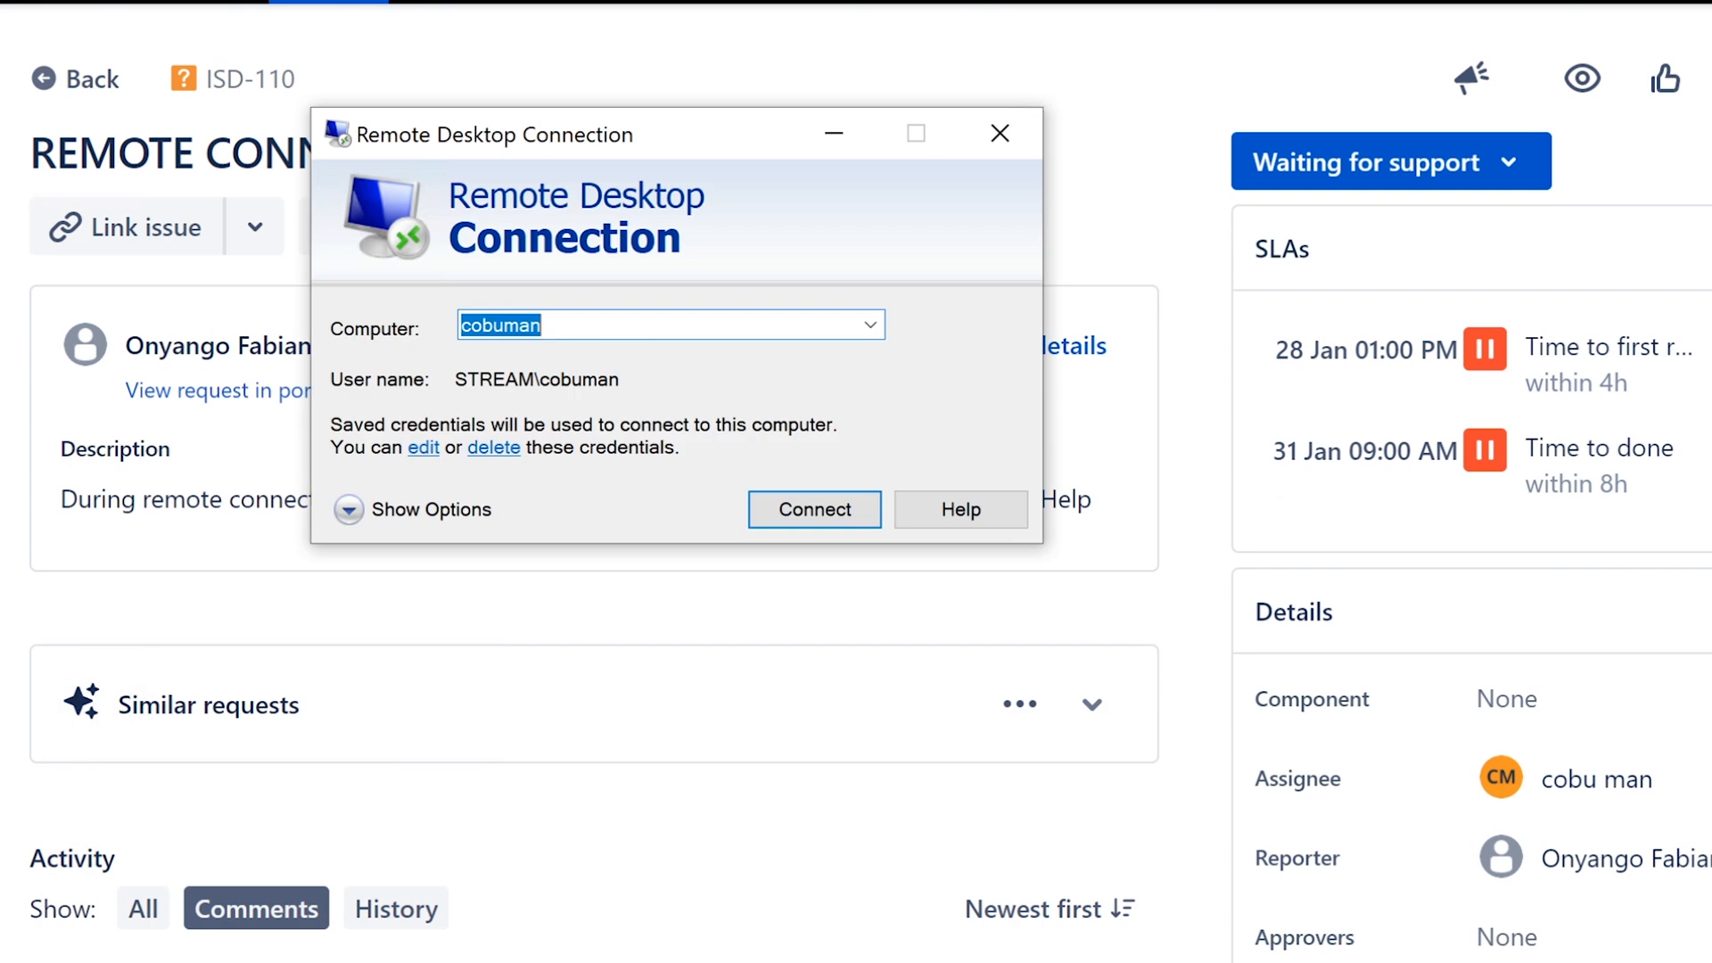
pyautogui.moveTo(676, 136); pyautogui.dragTo(676, 148)
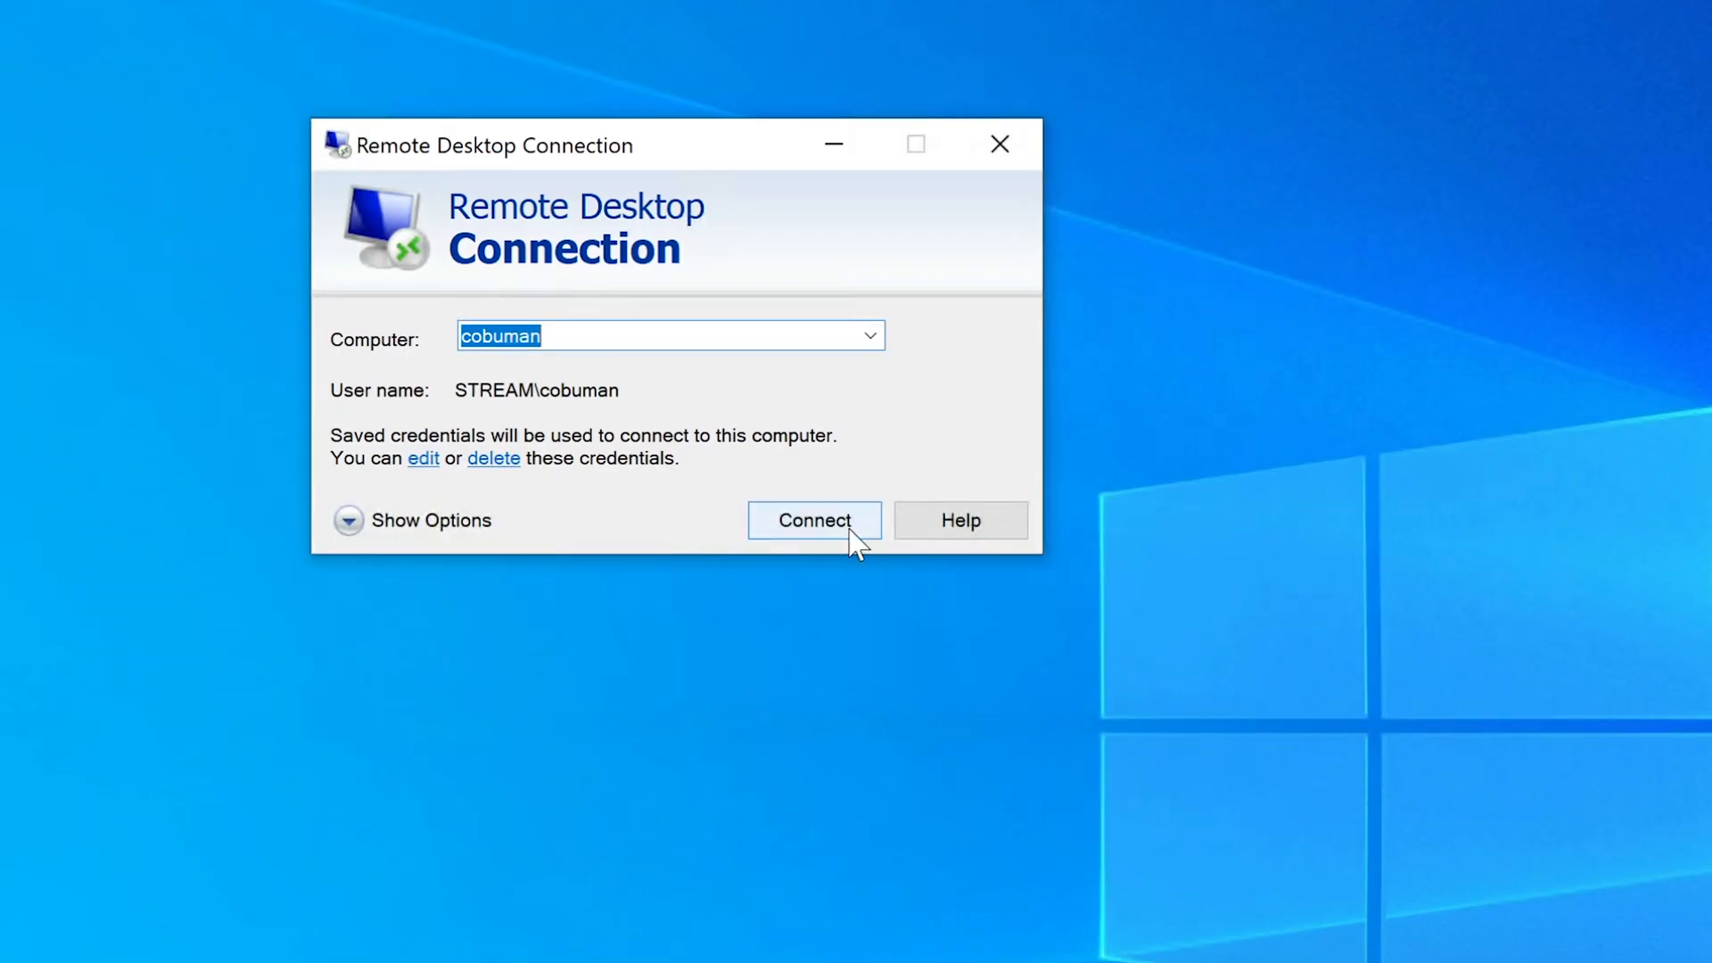
pyautogui.click(816, 521)
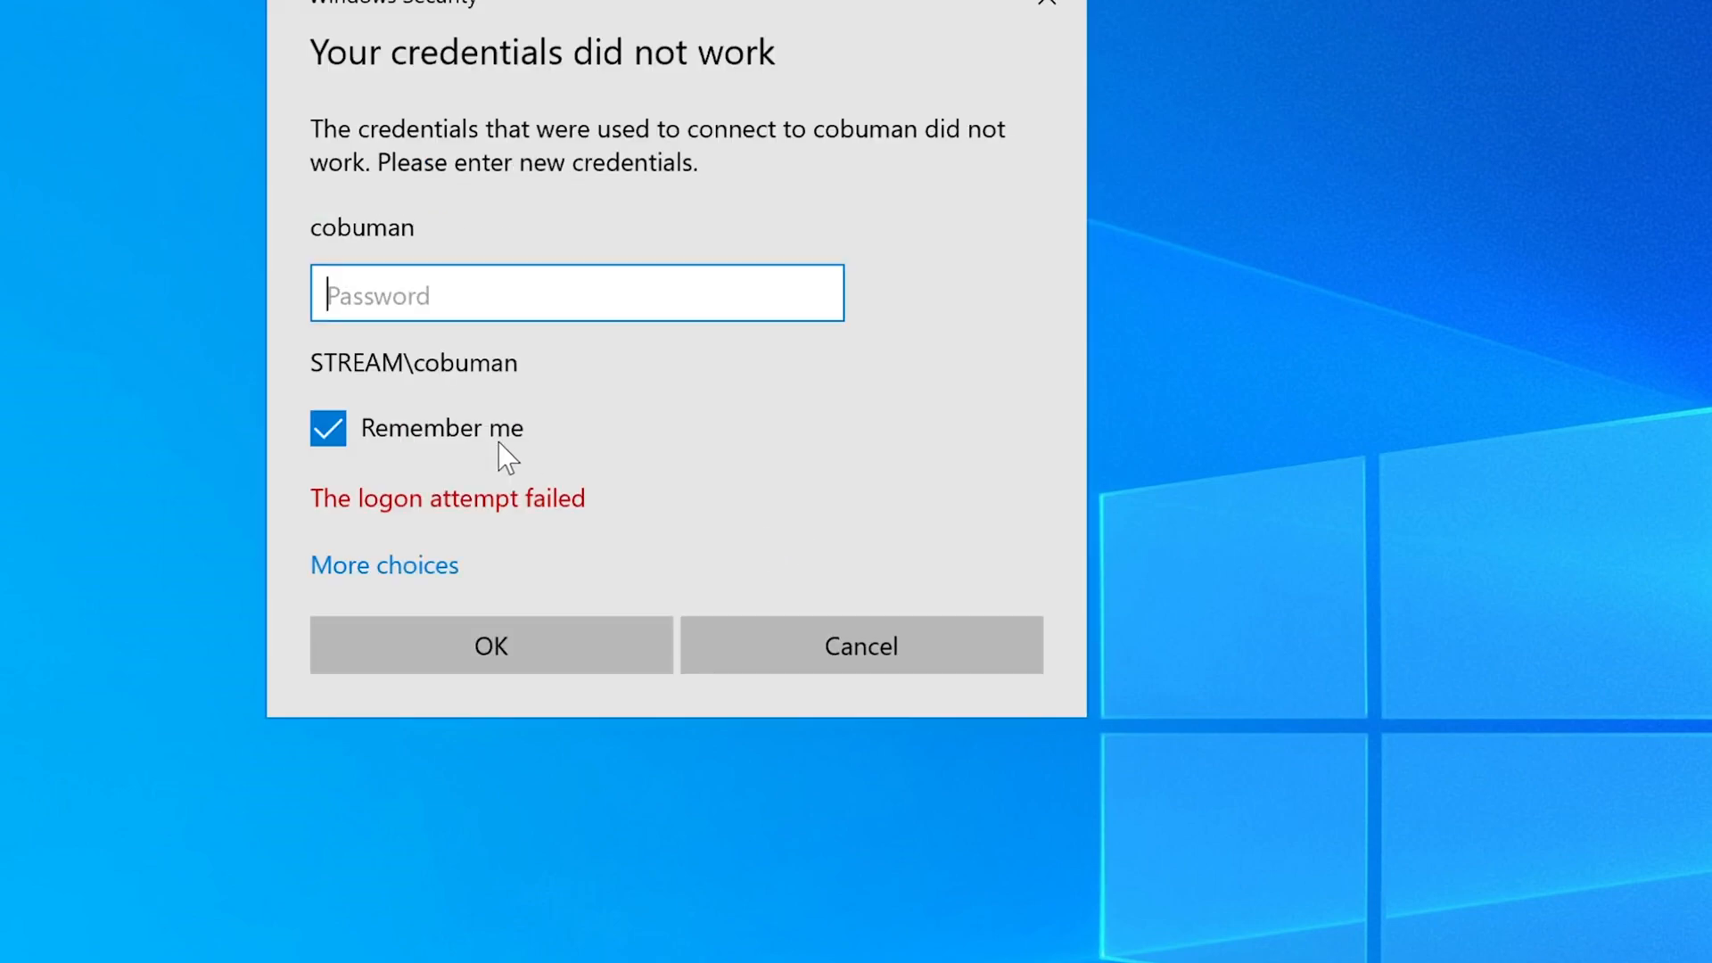
# - Move the security prompt aside to see the failure, dismiss it, and retry the connection
pyautogui.moveTo(629, 127); pyautogui.dragTo(680, 469)
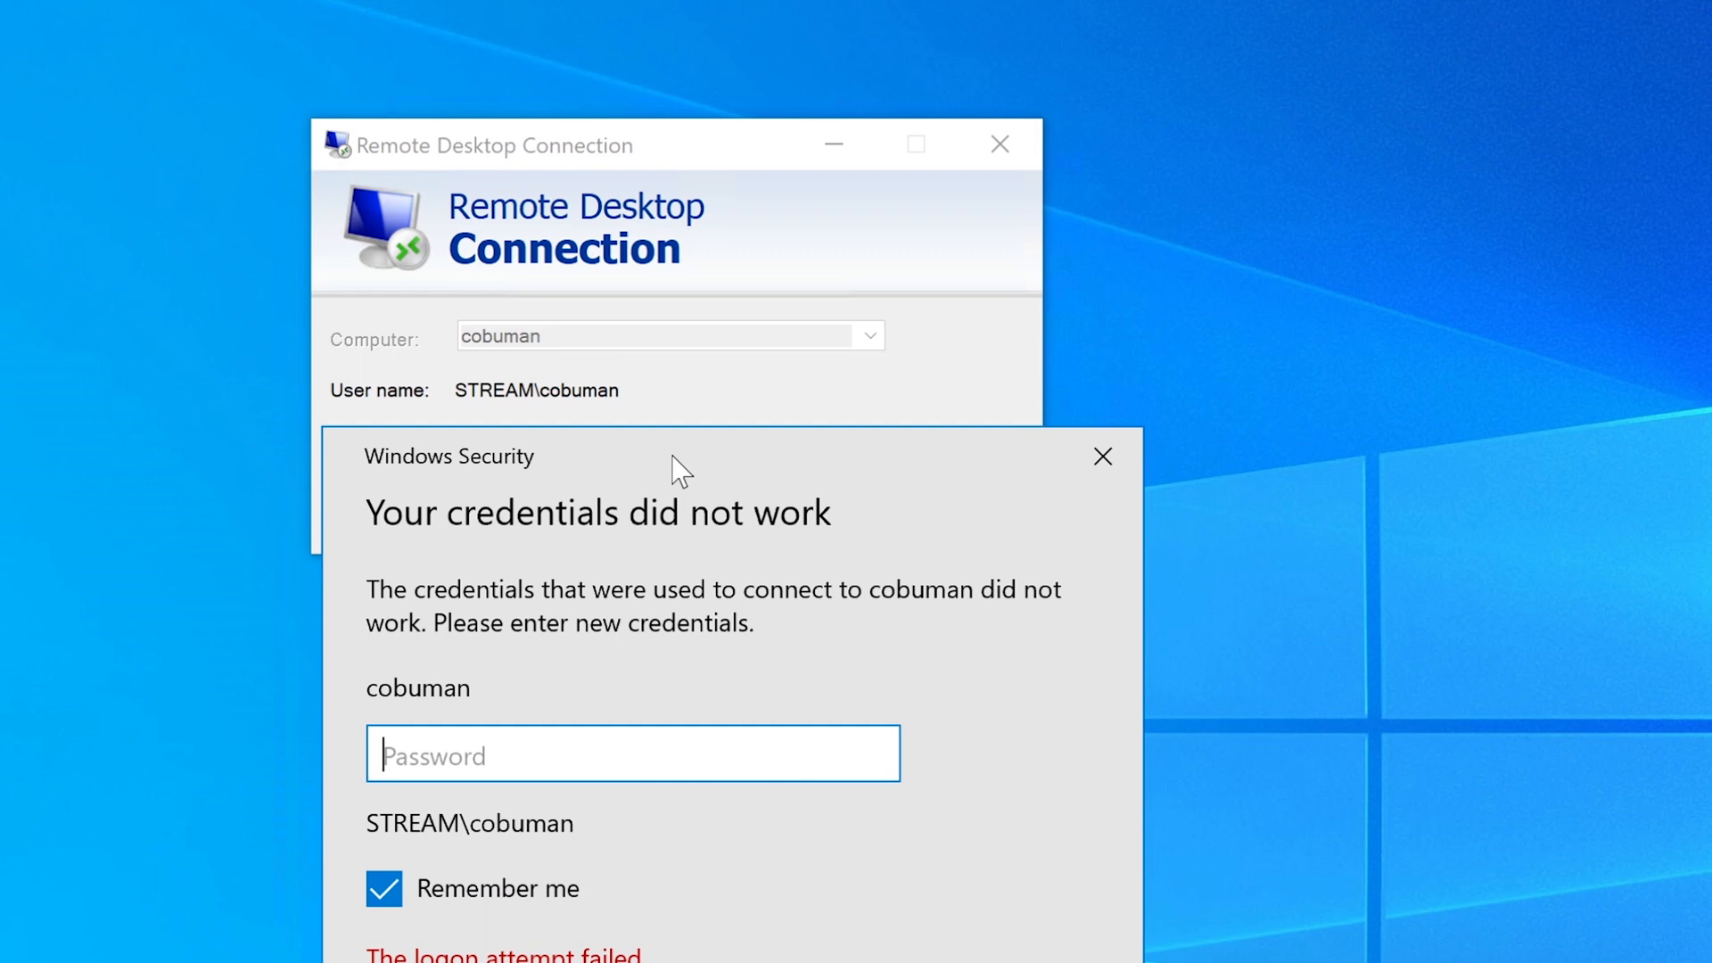
pyautogui.moveTo(681, 470); pyautogui.dragTo(679, 465)
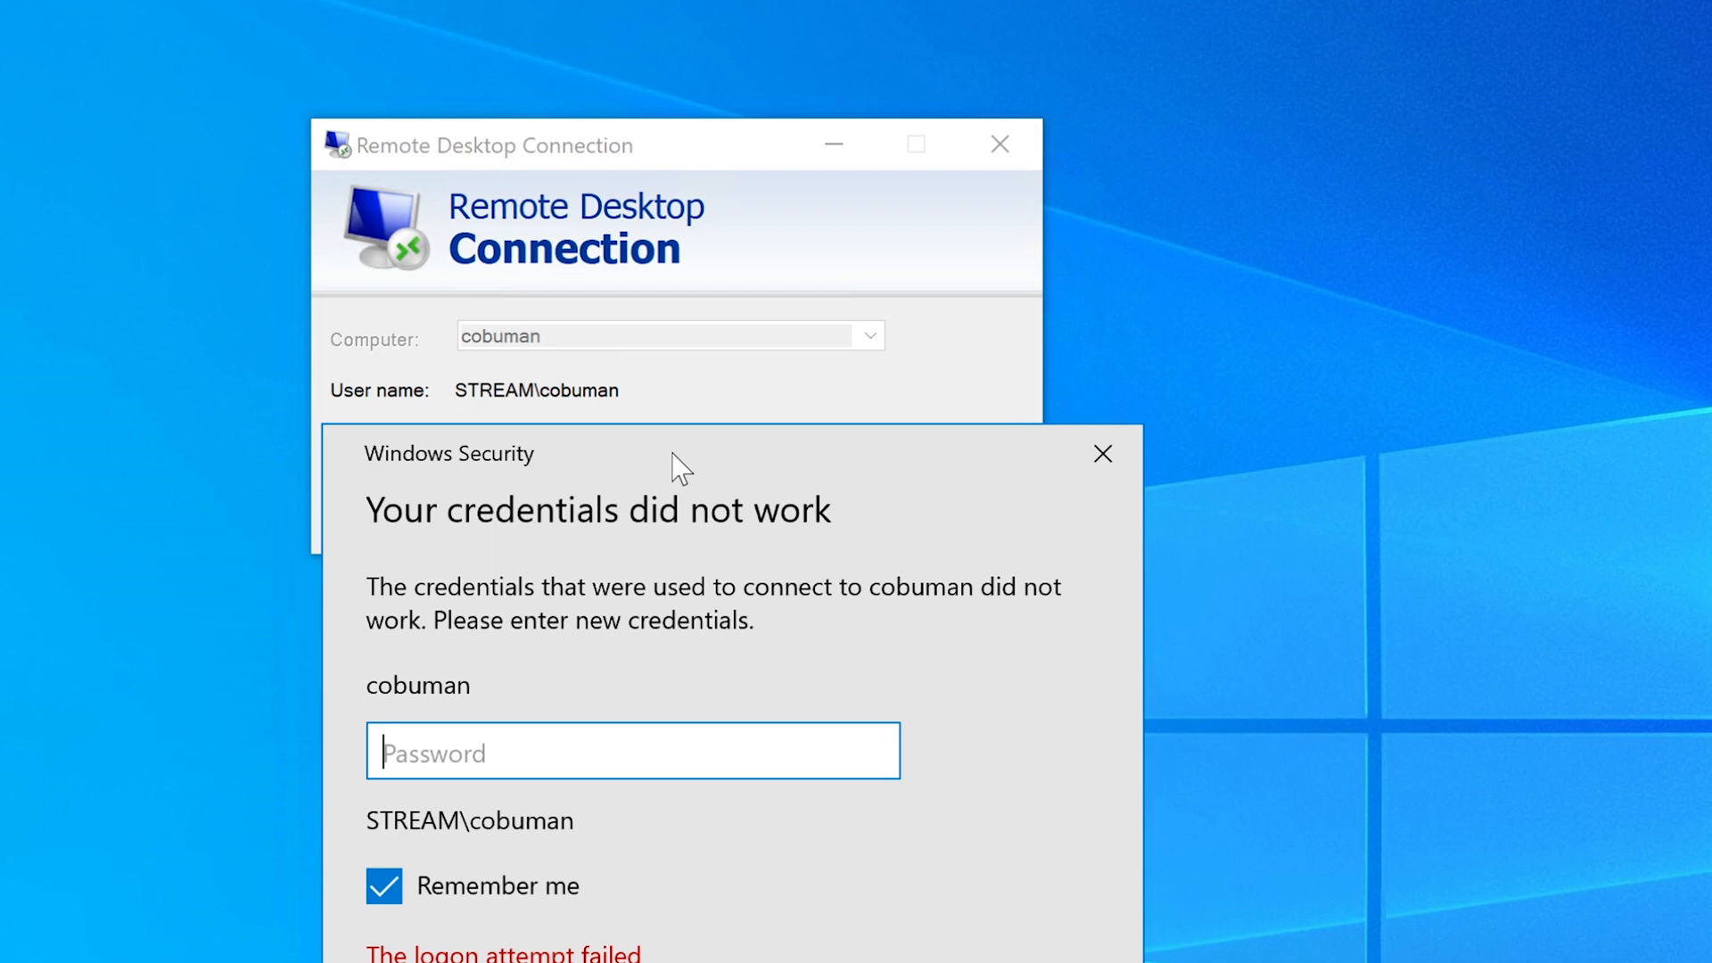
pyautogui.moveTo(681, 467); pyautogui.dragTo(708, 275)
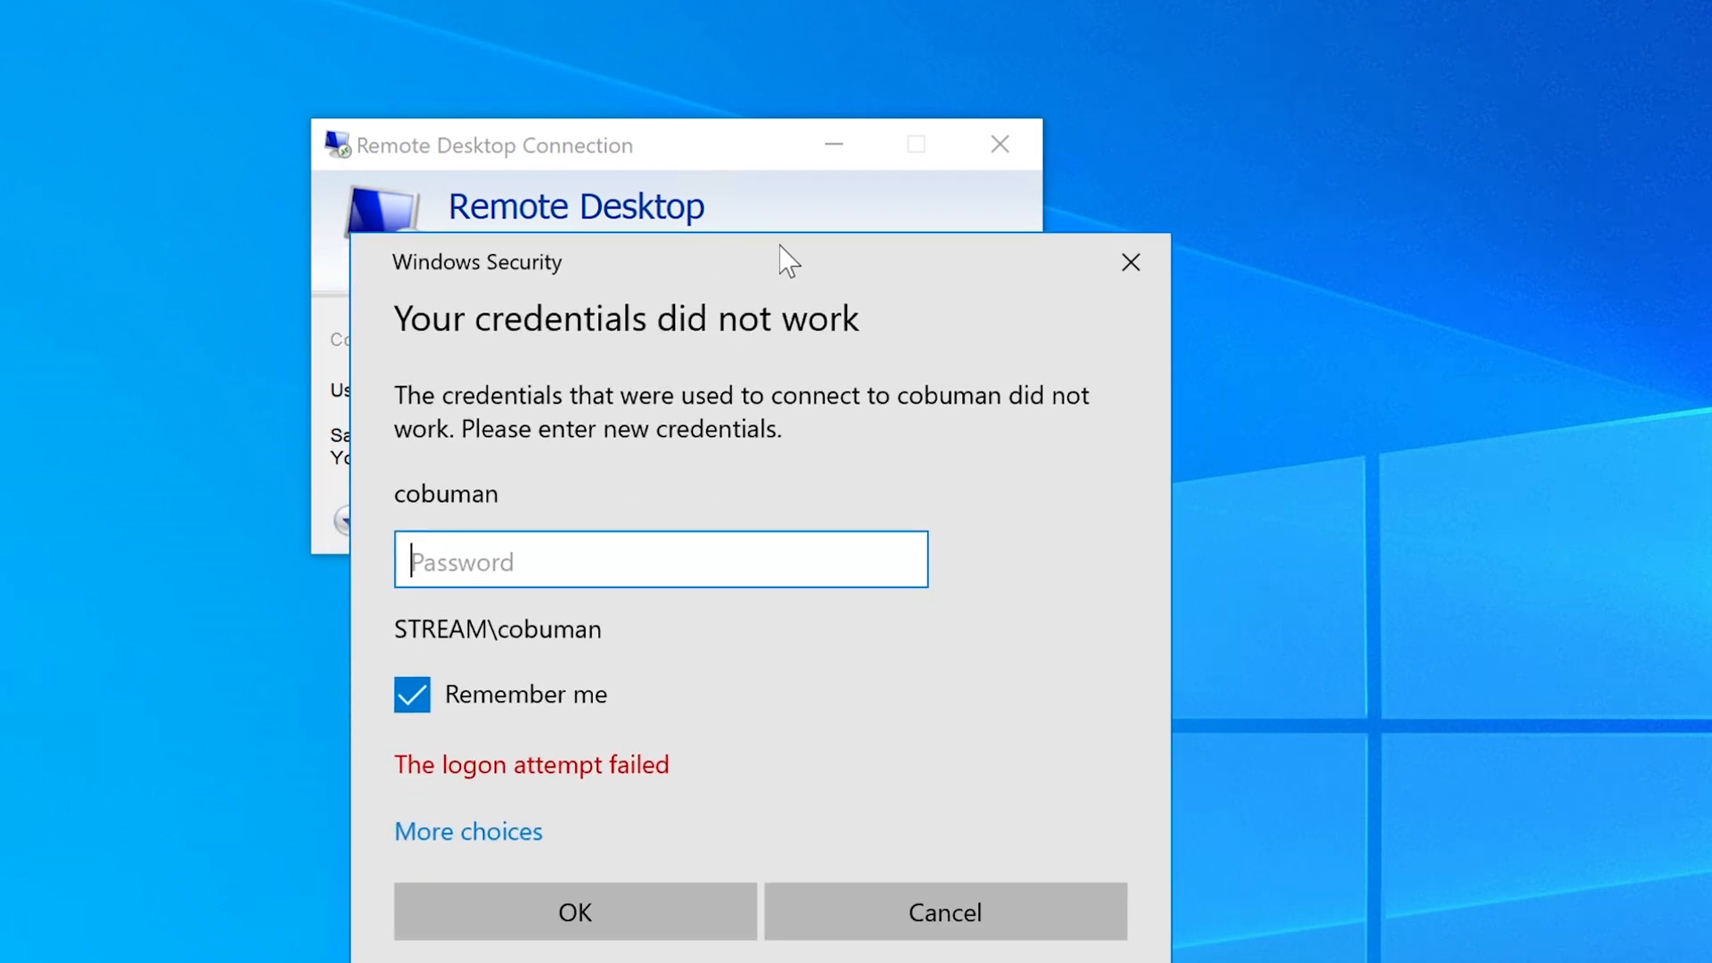
pyautogui.moveTo(788, 258); pyautogui.dragTo(720, 362)
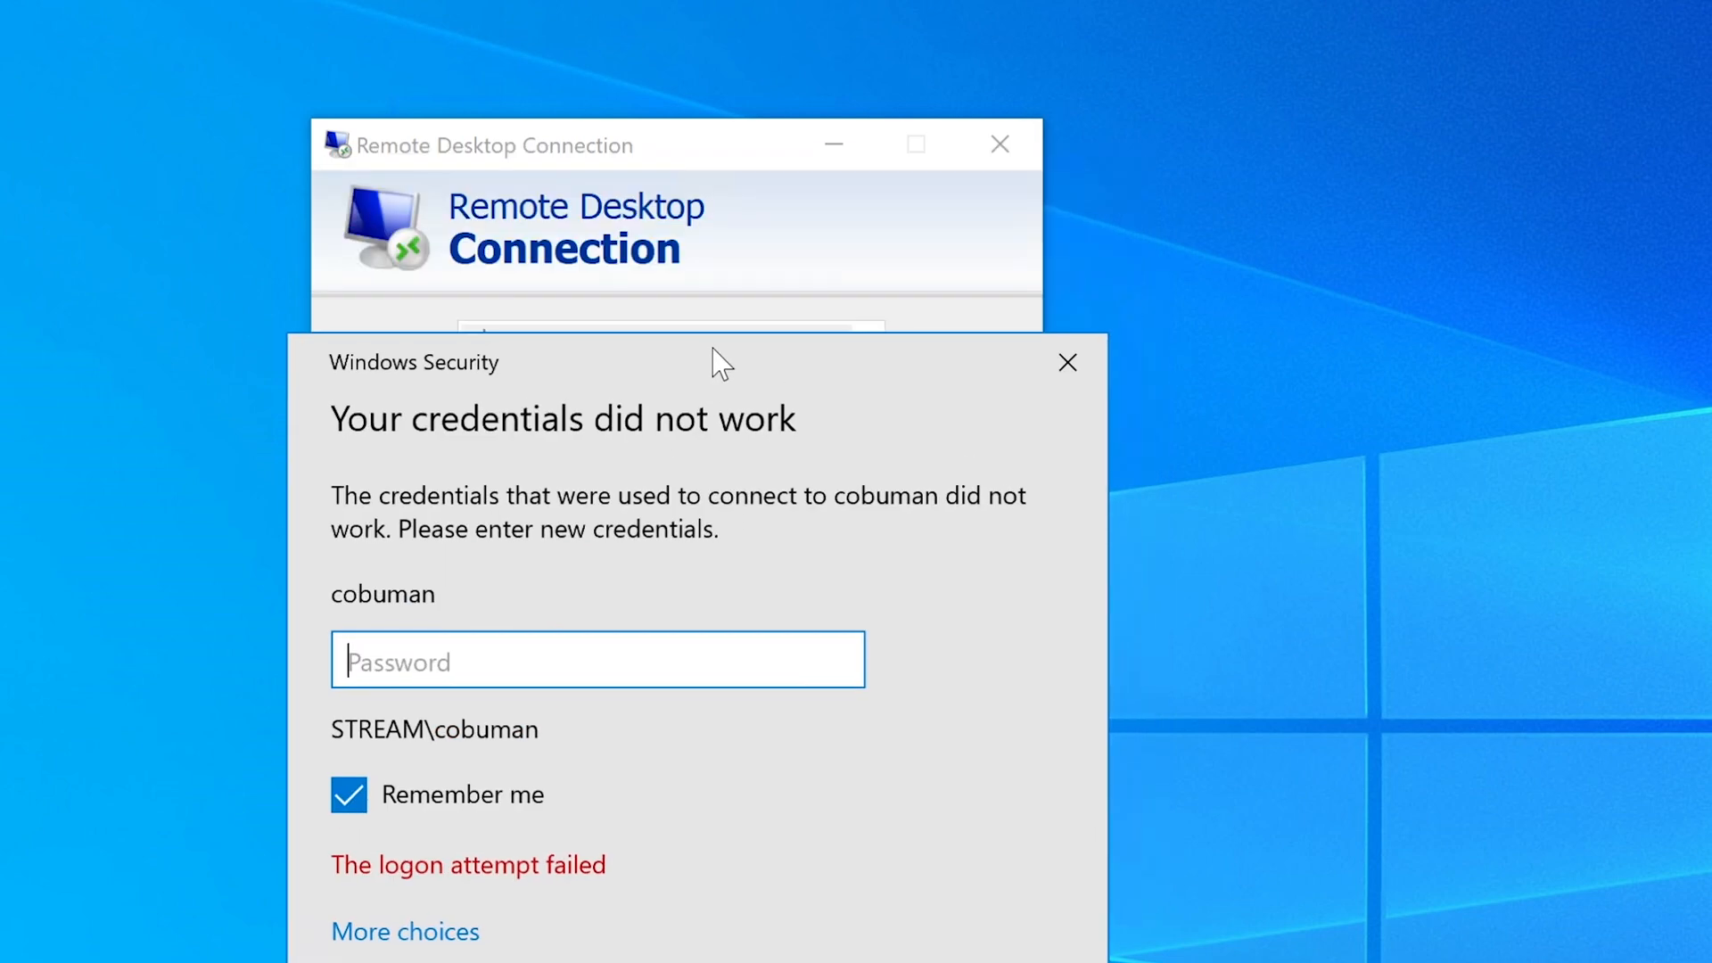
pyautogui.press('Escape')
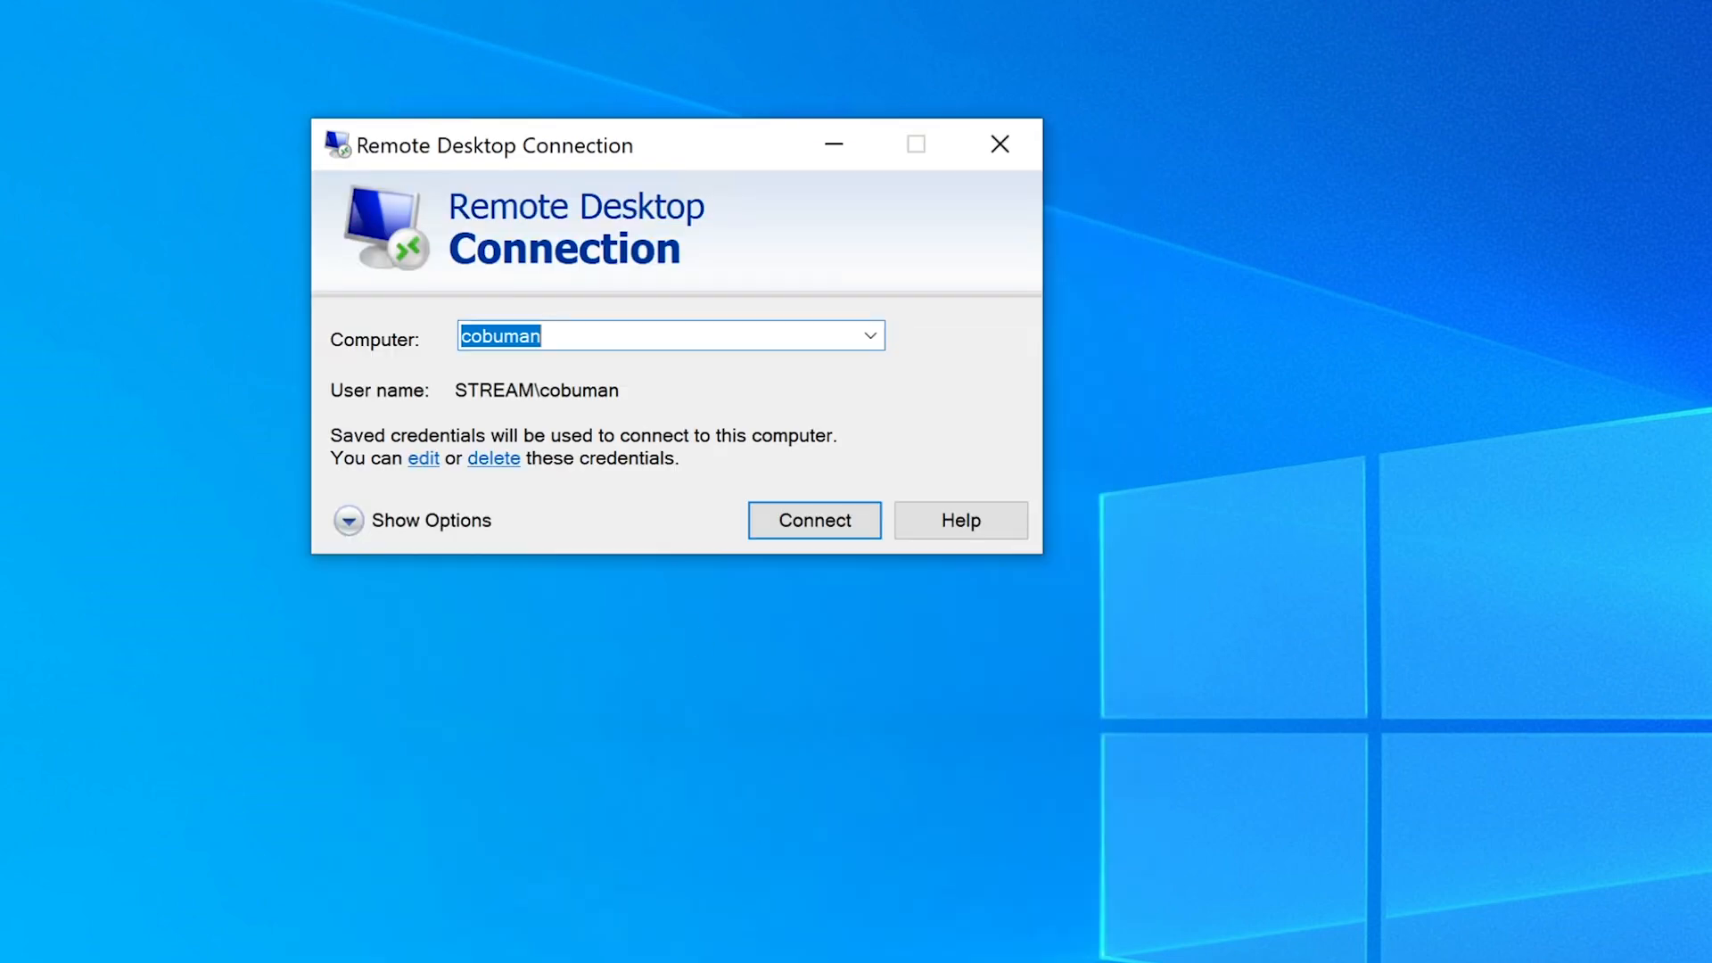
pyautogui.click(820, 522)
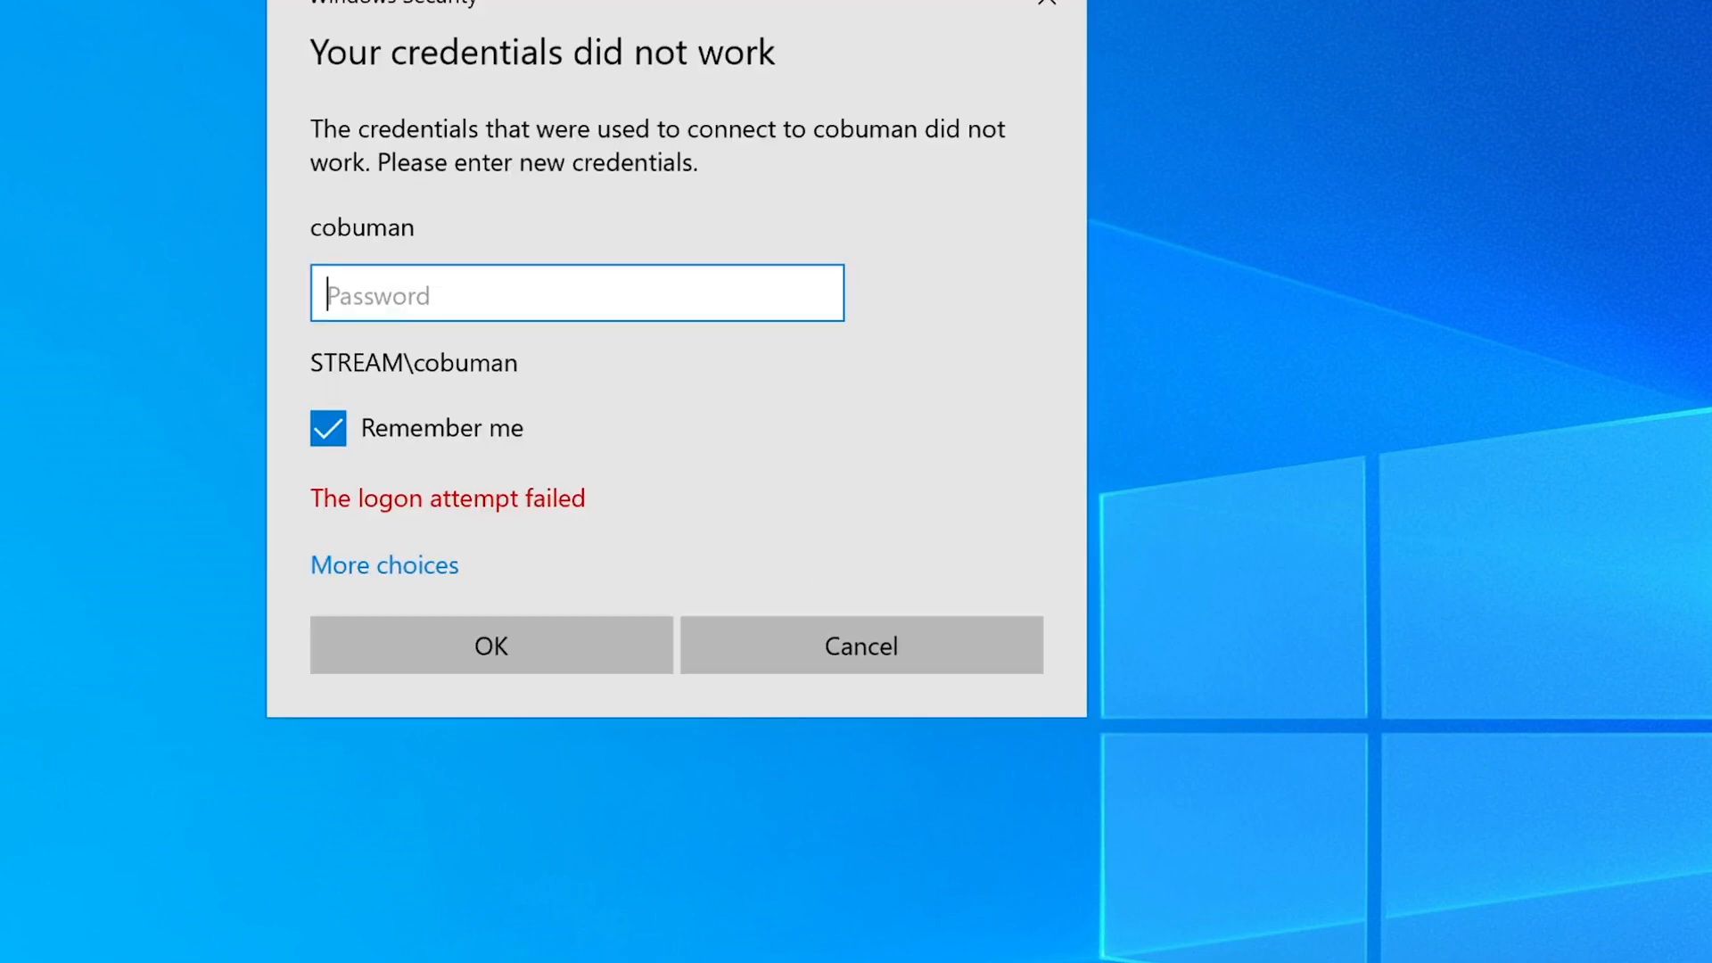
# - Choose 'Use a different account' from More choices and enter a user name and password
pyautogui.click(409, 618)
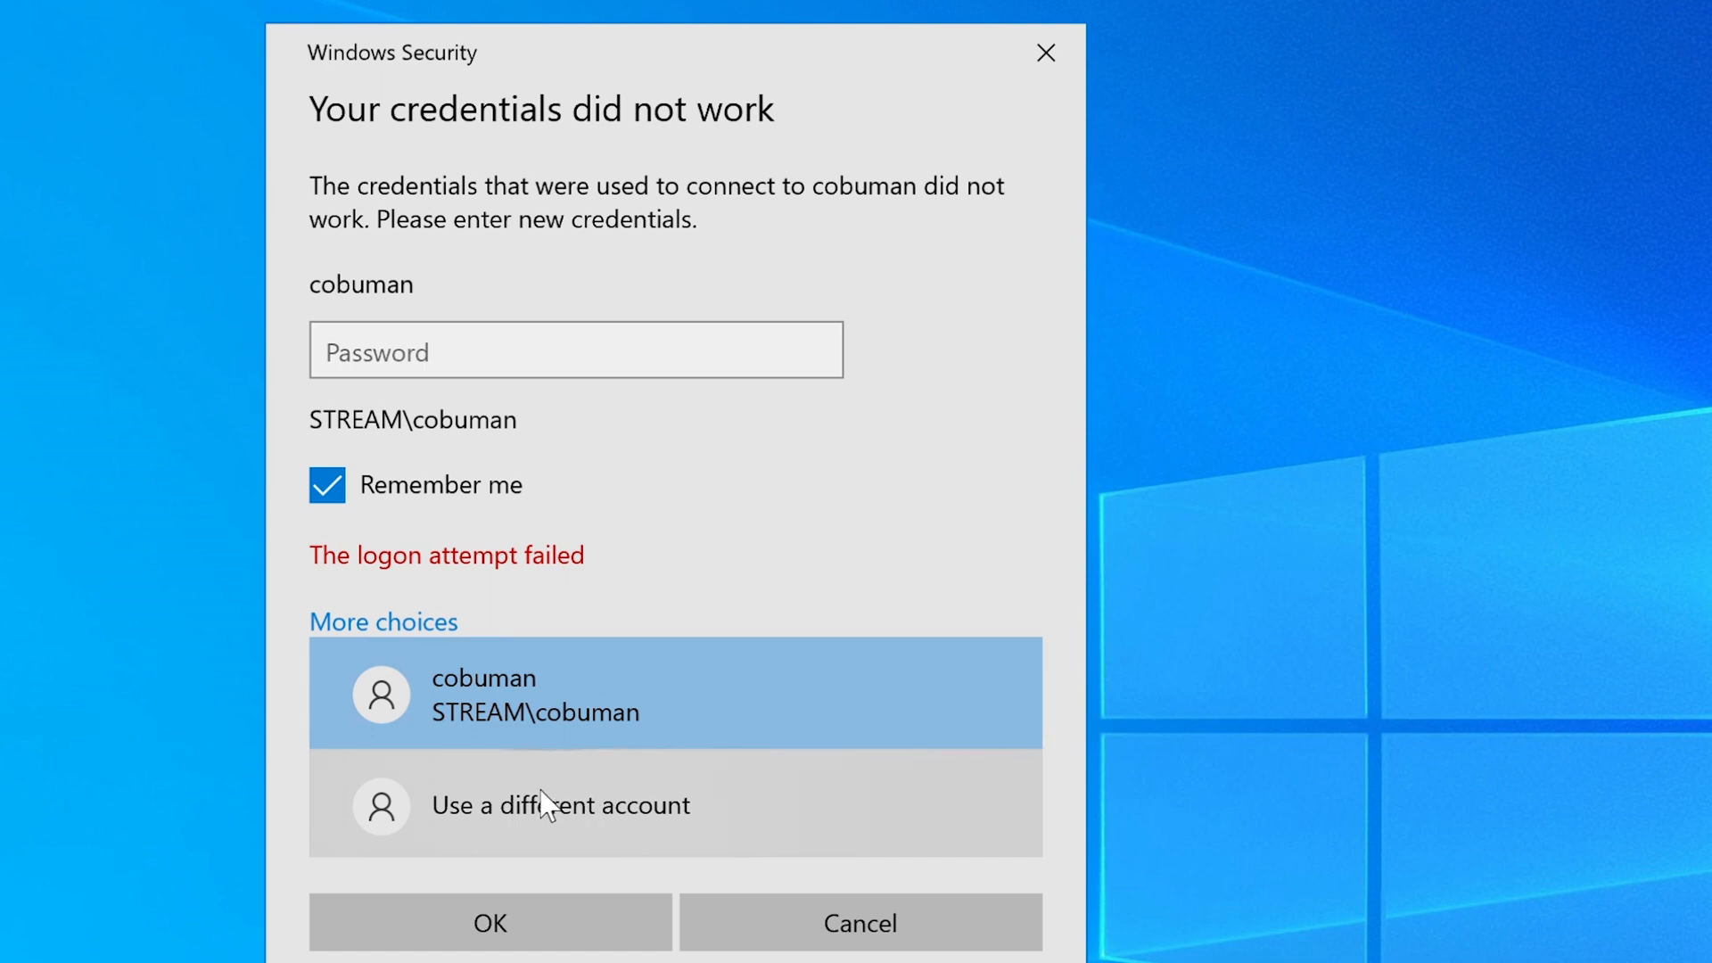
pyautogui.click(546, 805)
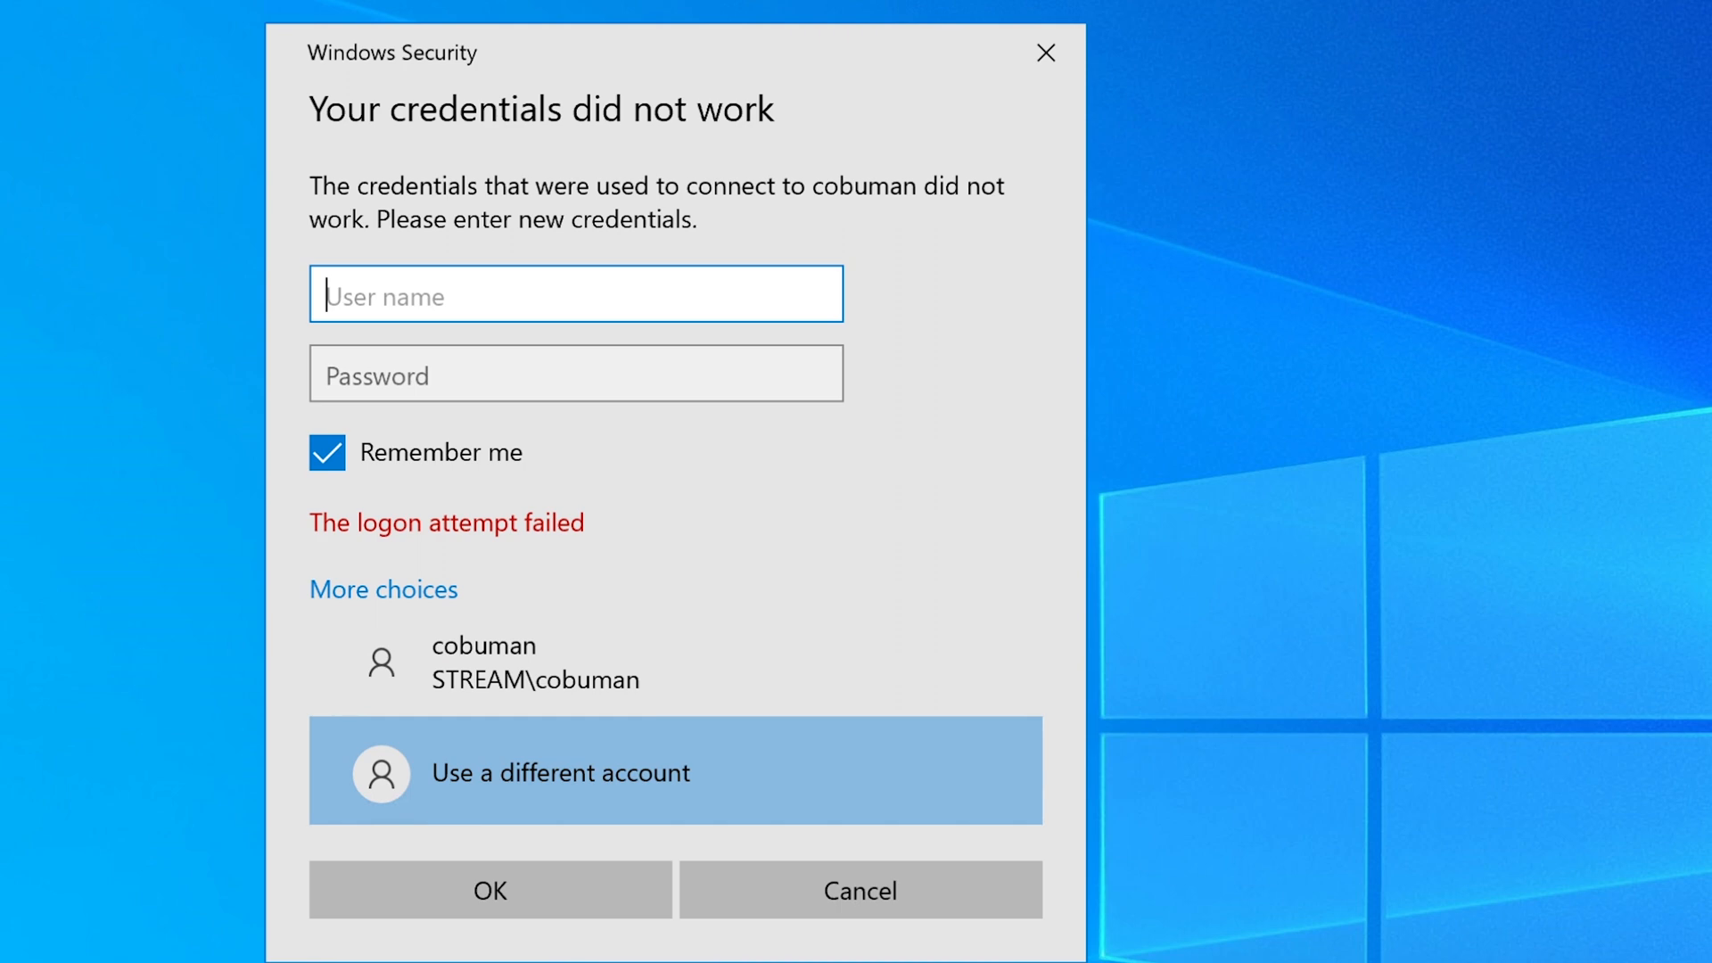
pyautogui.write('domainlogin')
pyautogui.press('Tab')
pyautogui.write('•••••••••')
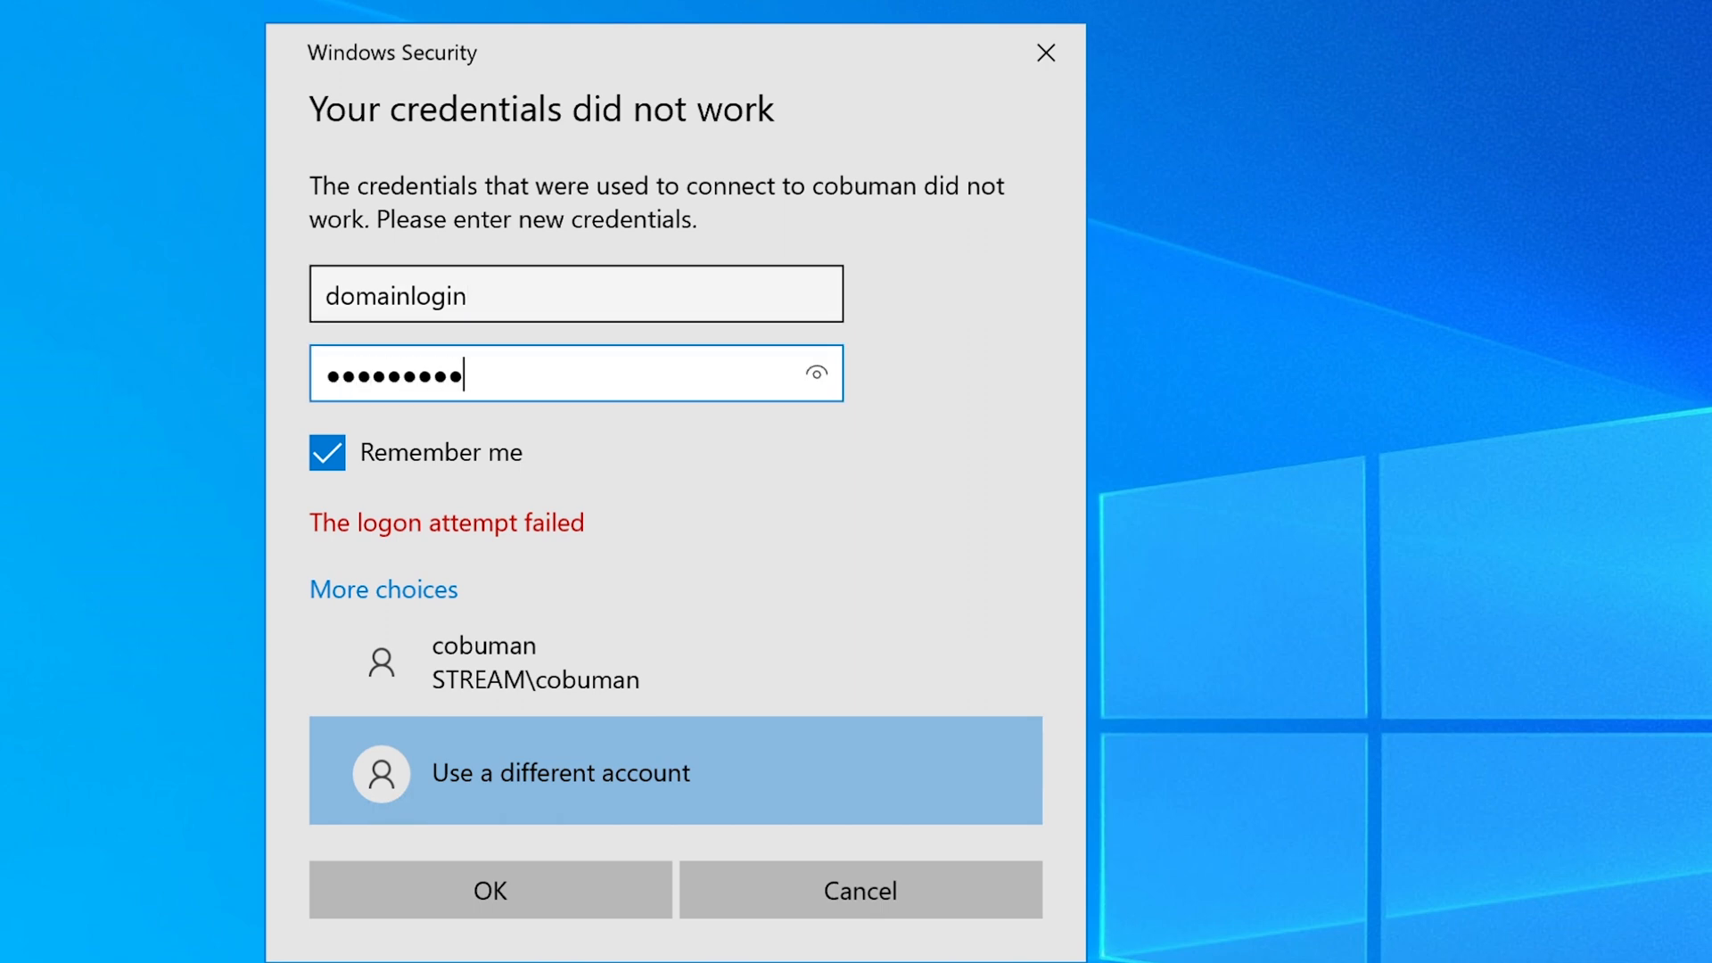
# - Clear both the entered password and user name, leaving the fields empty
pyautogui.moveTo(468, 375); pyautogui.dragTo(260, 346)
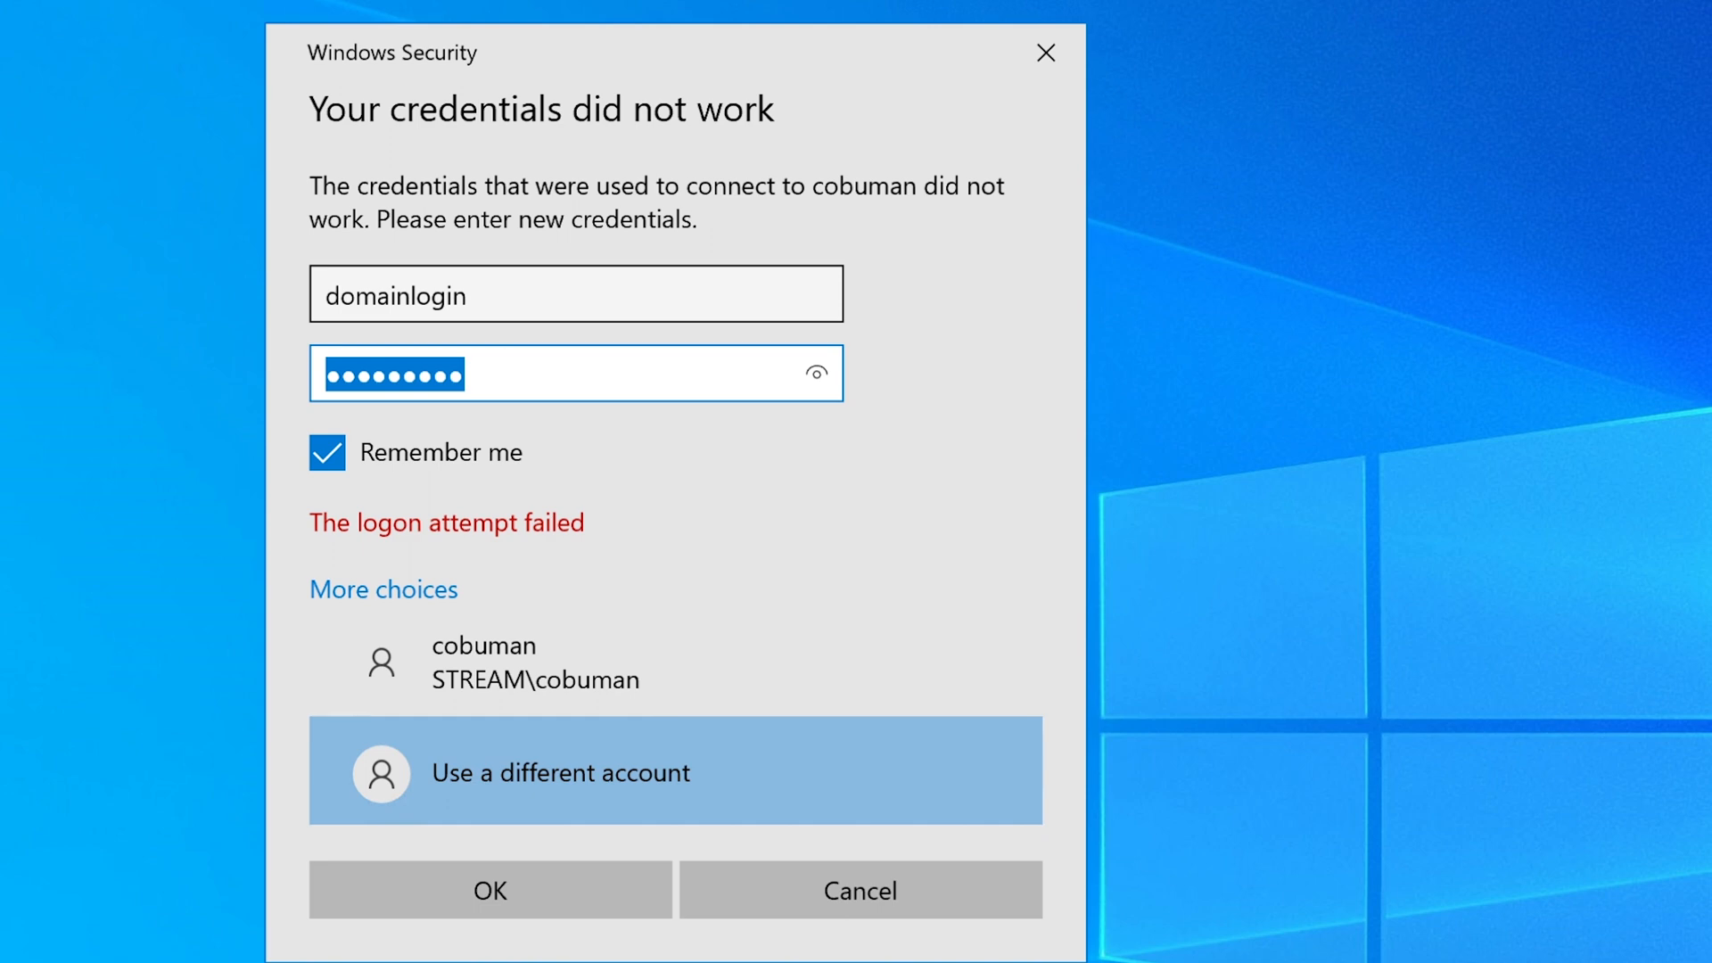
pyautogui.press('BackSpace')
pyautogui.moveTo(482, 295); pyautogui.dragTo(282, 294)
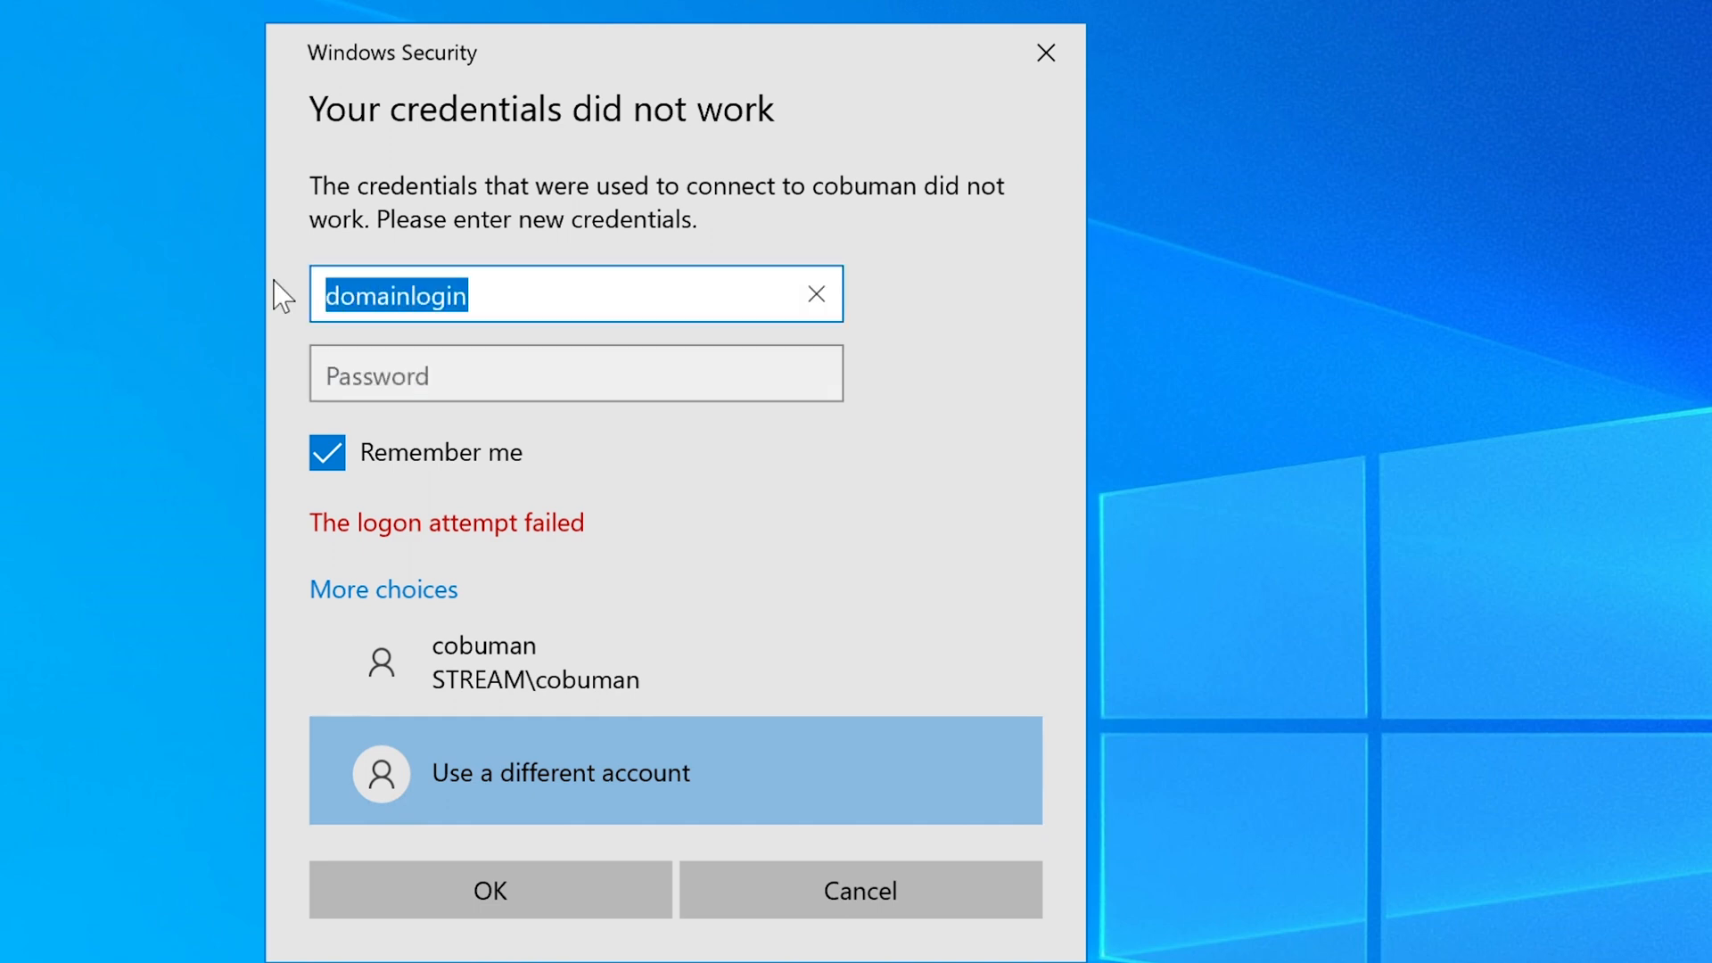
pyautogui.press('BackSpace')
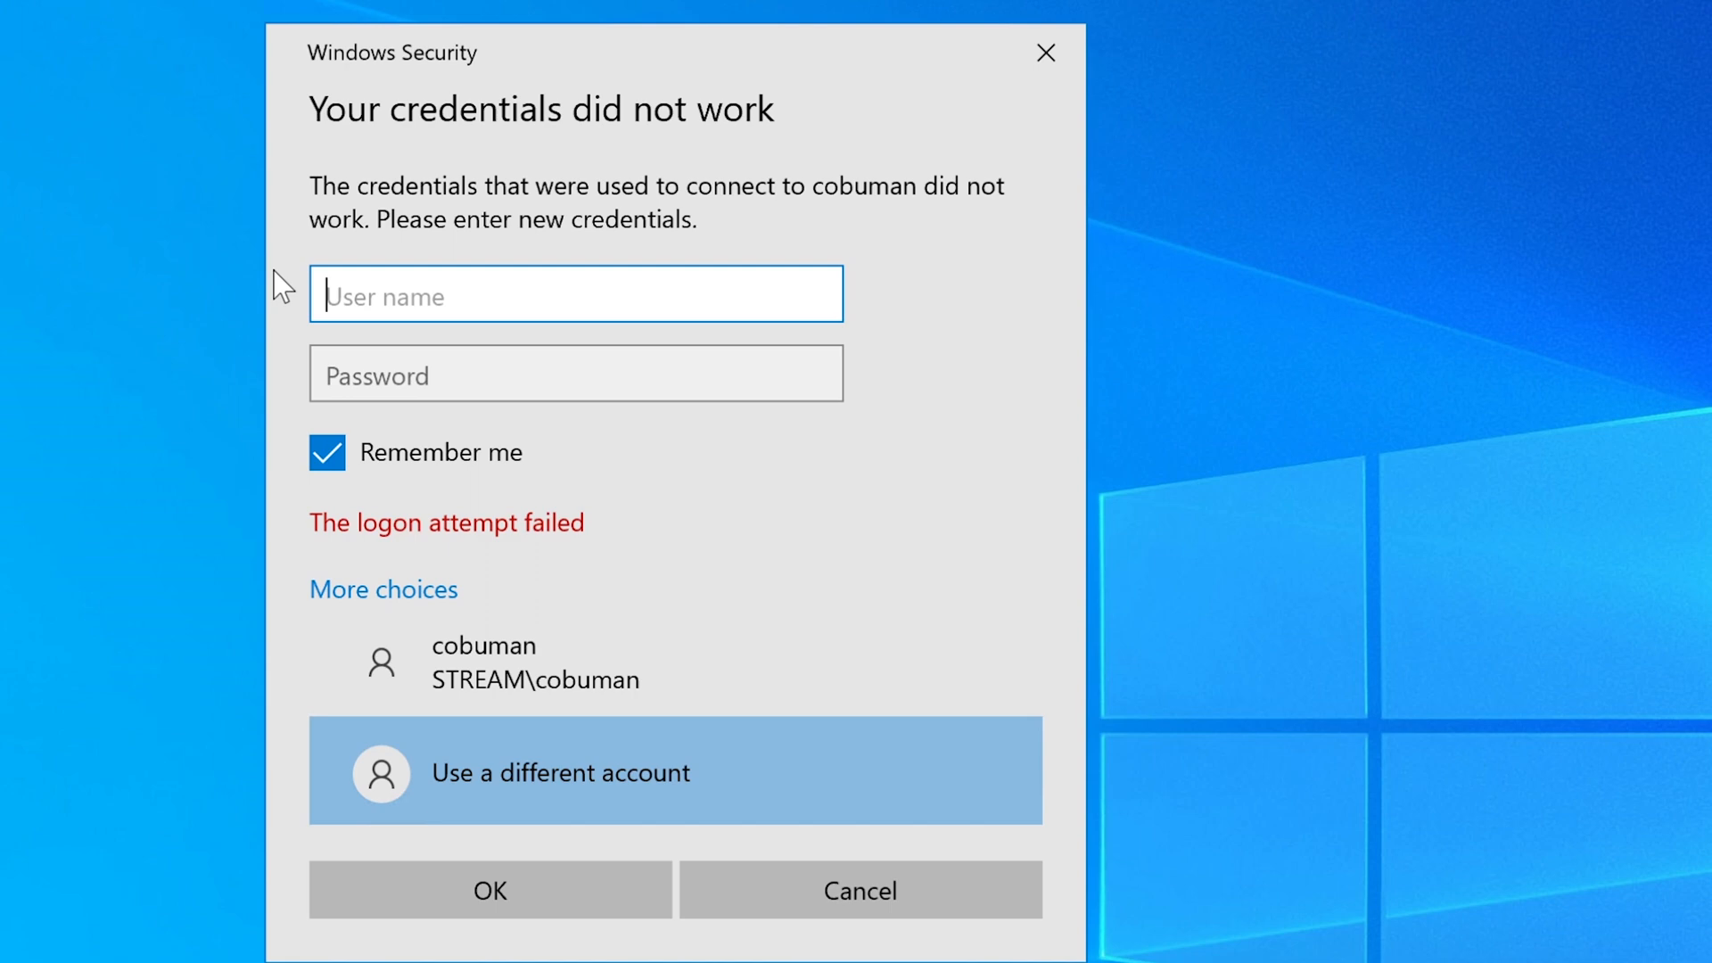
pyautogui.write('cobuma')
# - Correct the localadmin user name, enter its password, and close the credentials prompt
pyautogui.press('BackSpace')
pyautogui.press('BackSpace')
pyautogui.press('BackSpace')
pyautogui.press('BackSpace')
pyautogui.press('BackSpace')
pyautogui.press('BackSpace')
pyautogui.write('loa')
pyautogui.press('BackSpace')
pyautogui.write('cal')
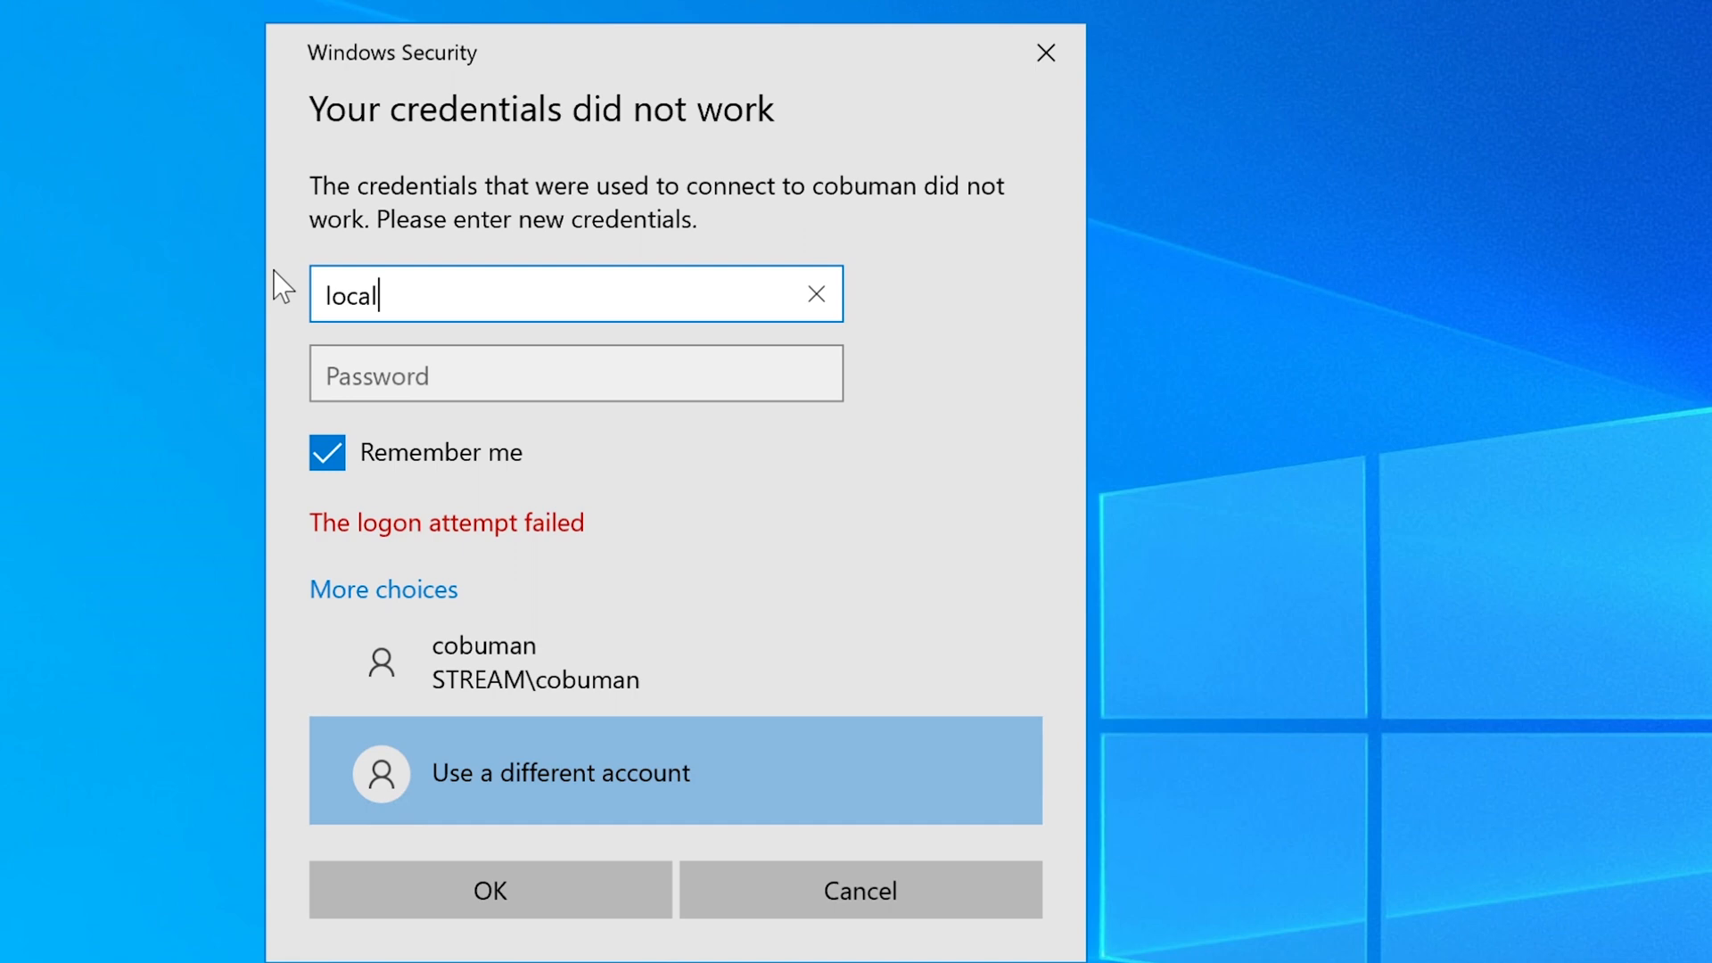
pyautogui.write('admin')
pyautogui.press('Tab')
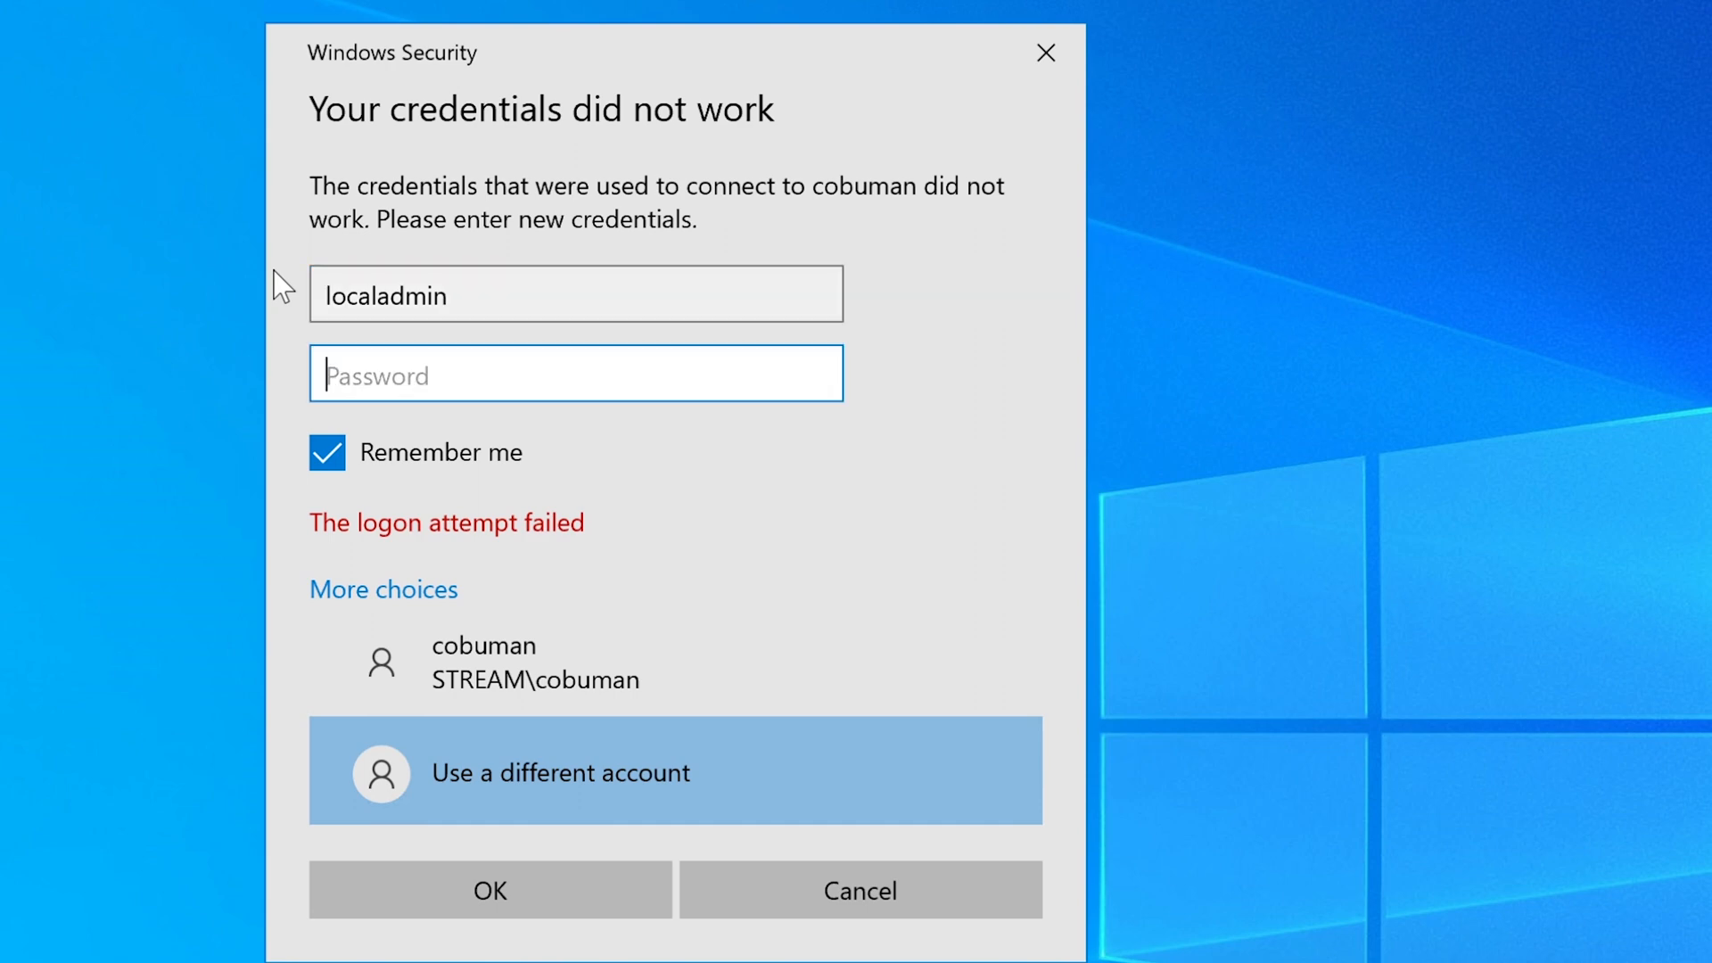
pyautogui.write('******')
pyautogui.click(937, 899)
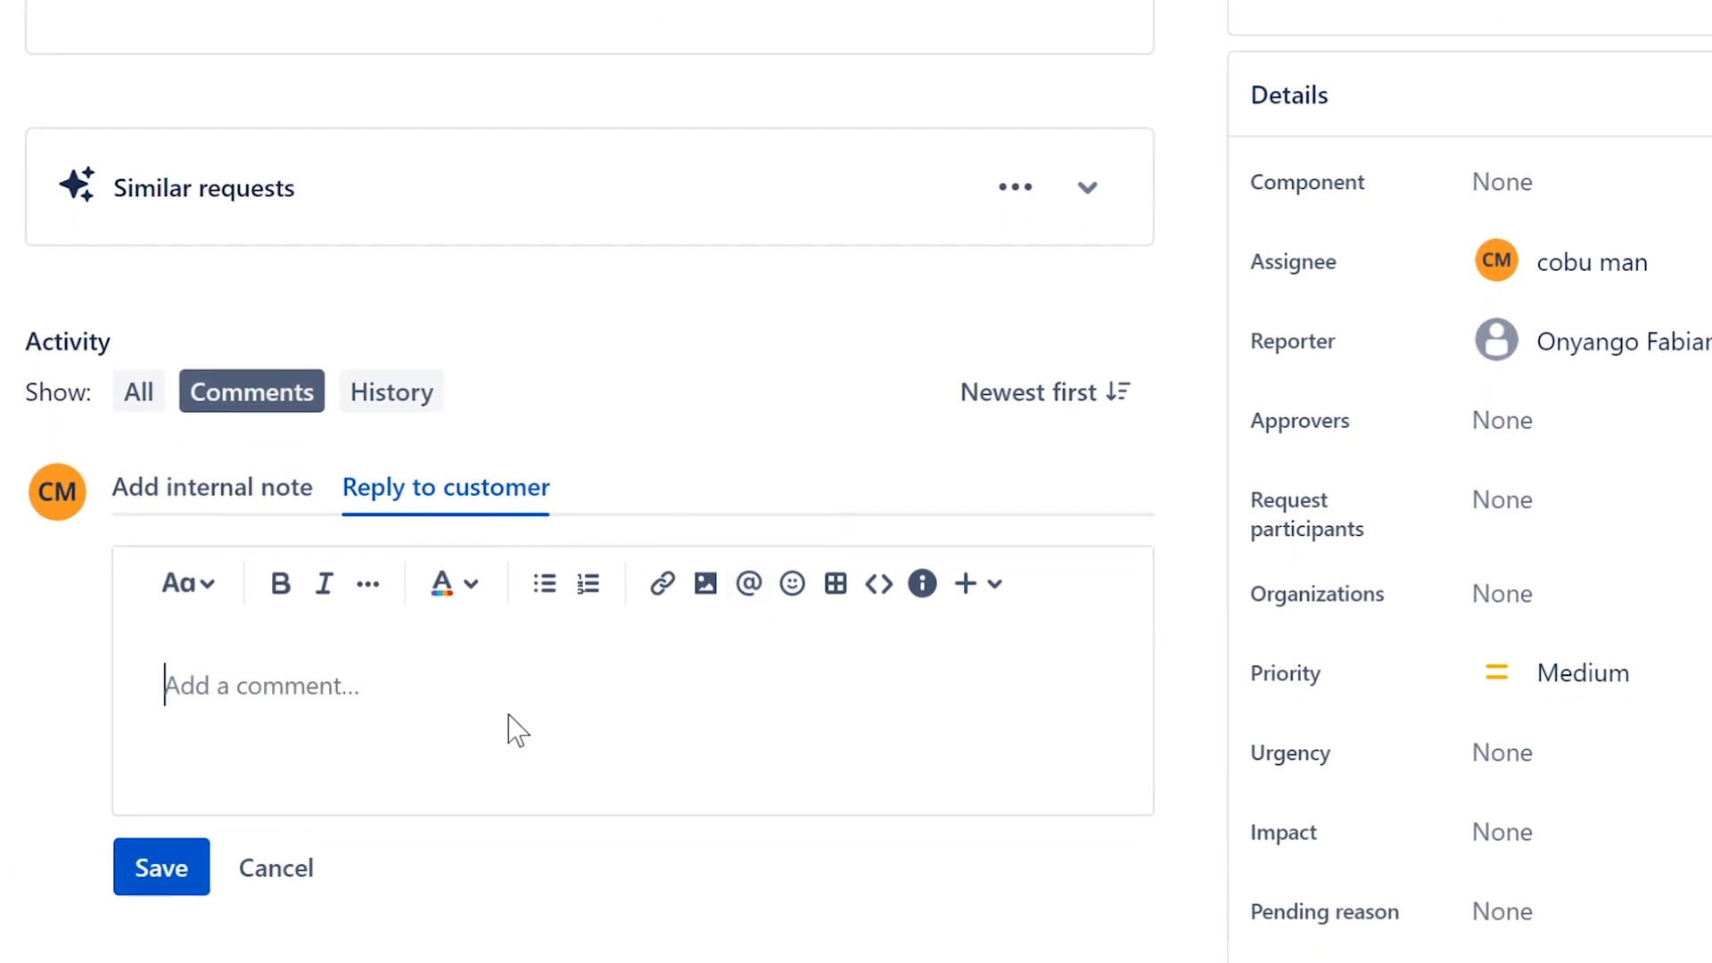
pyautogui.write('You ')
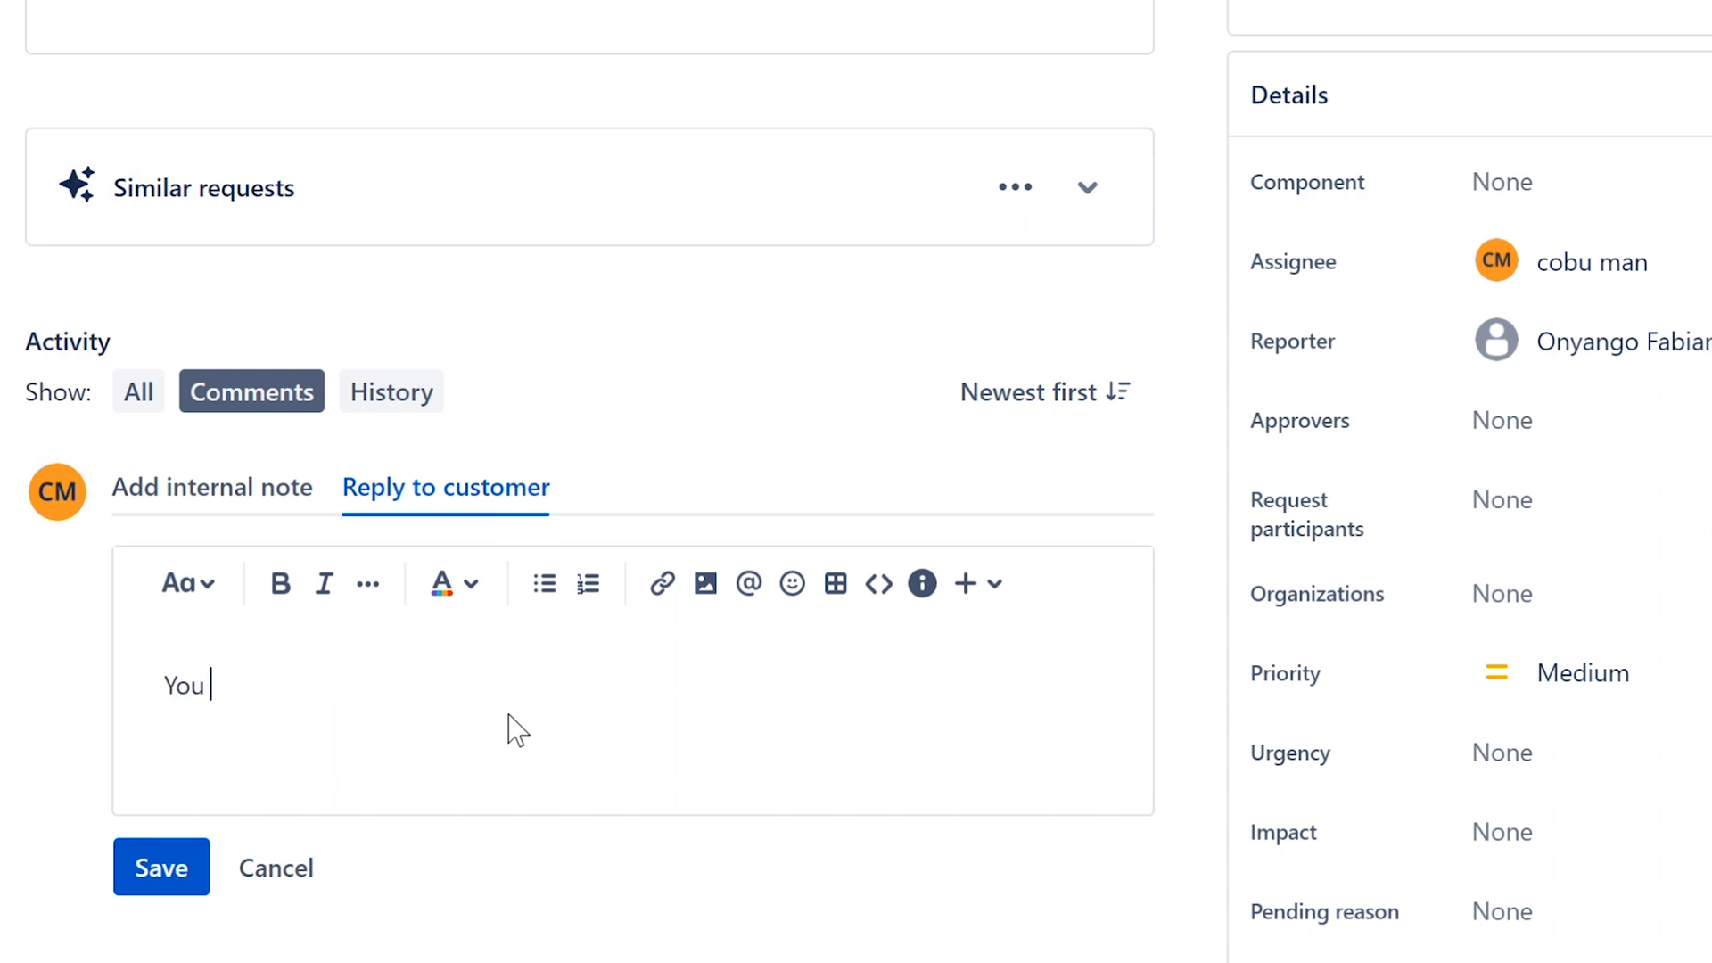
pyautogui.write('can use')
# - Write the reply's intro sentence saying there are two options to use RDP and start the list
pyautogui.press('BackSpace')
pyautogui.press('BackSpace')
pyautogui.press('BackSpace')
pyautogui.write('have two options to ')
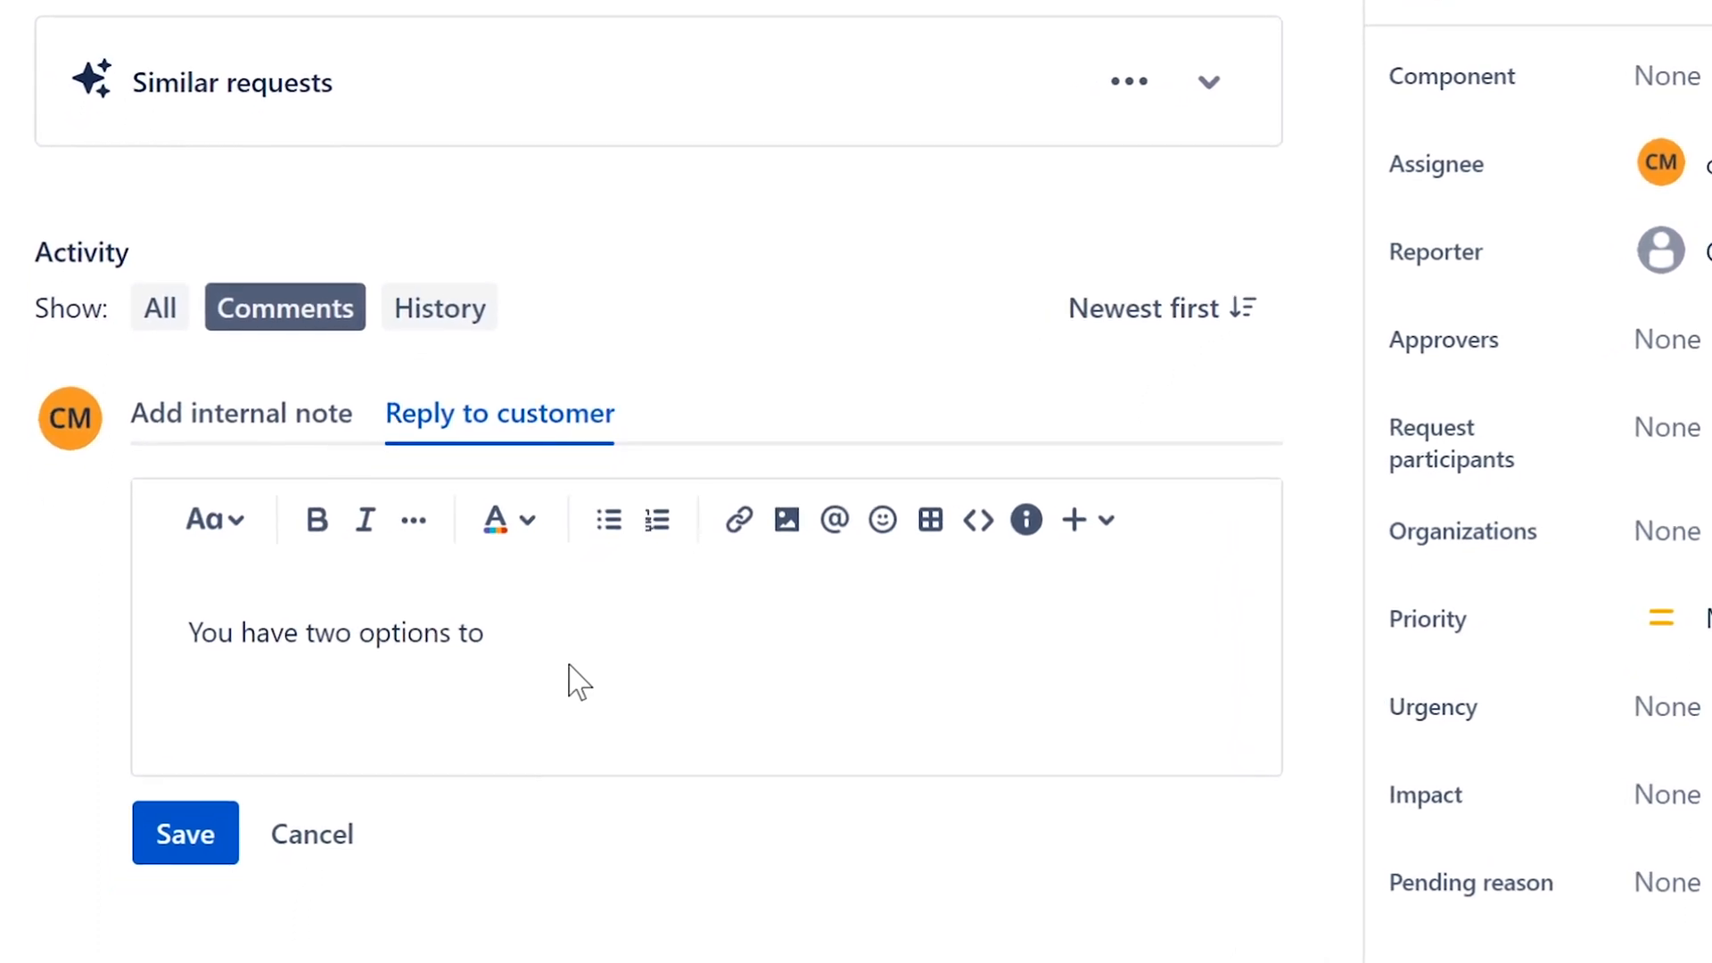
pyautogui.write('use ')
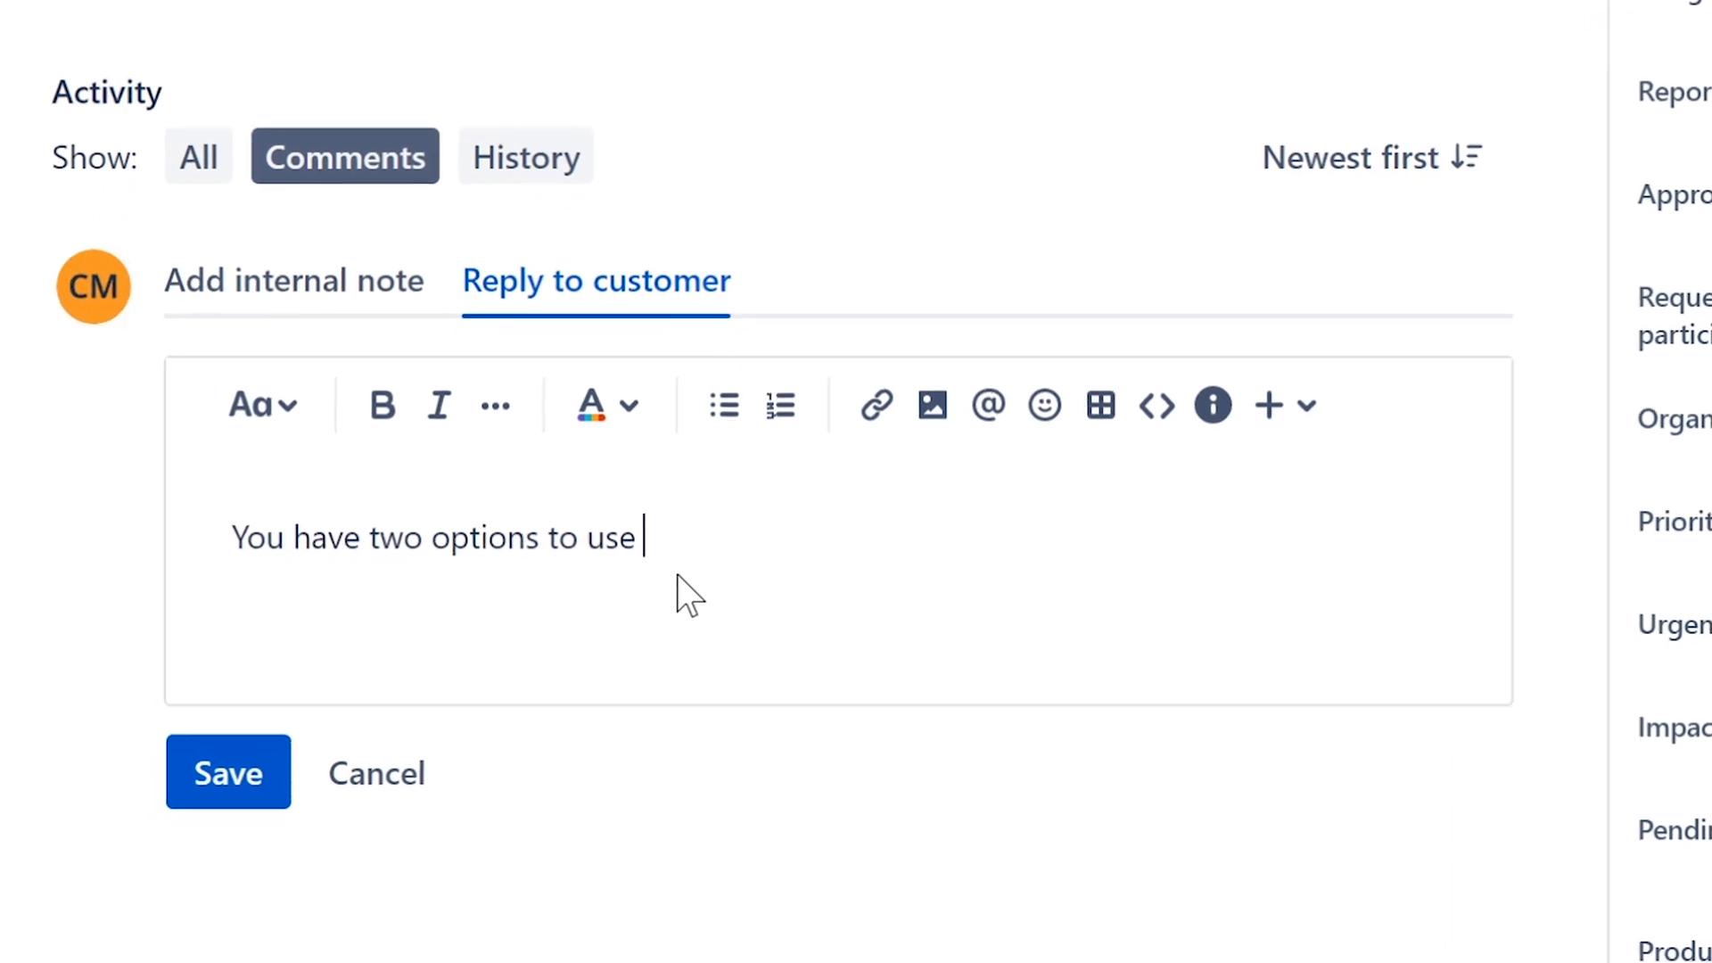
pyautogui.write('RDP')
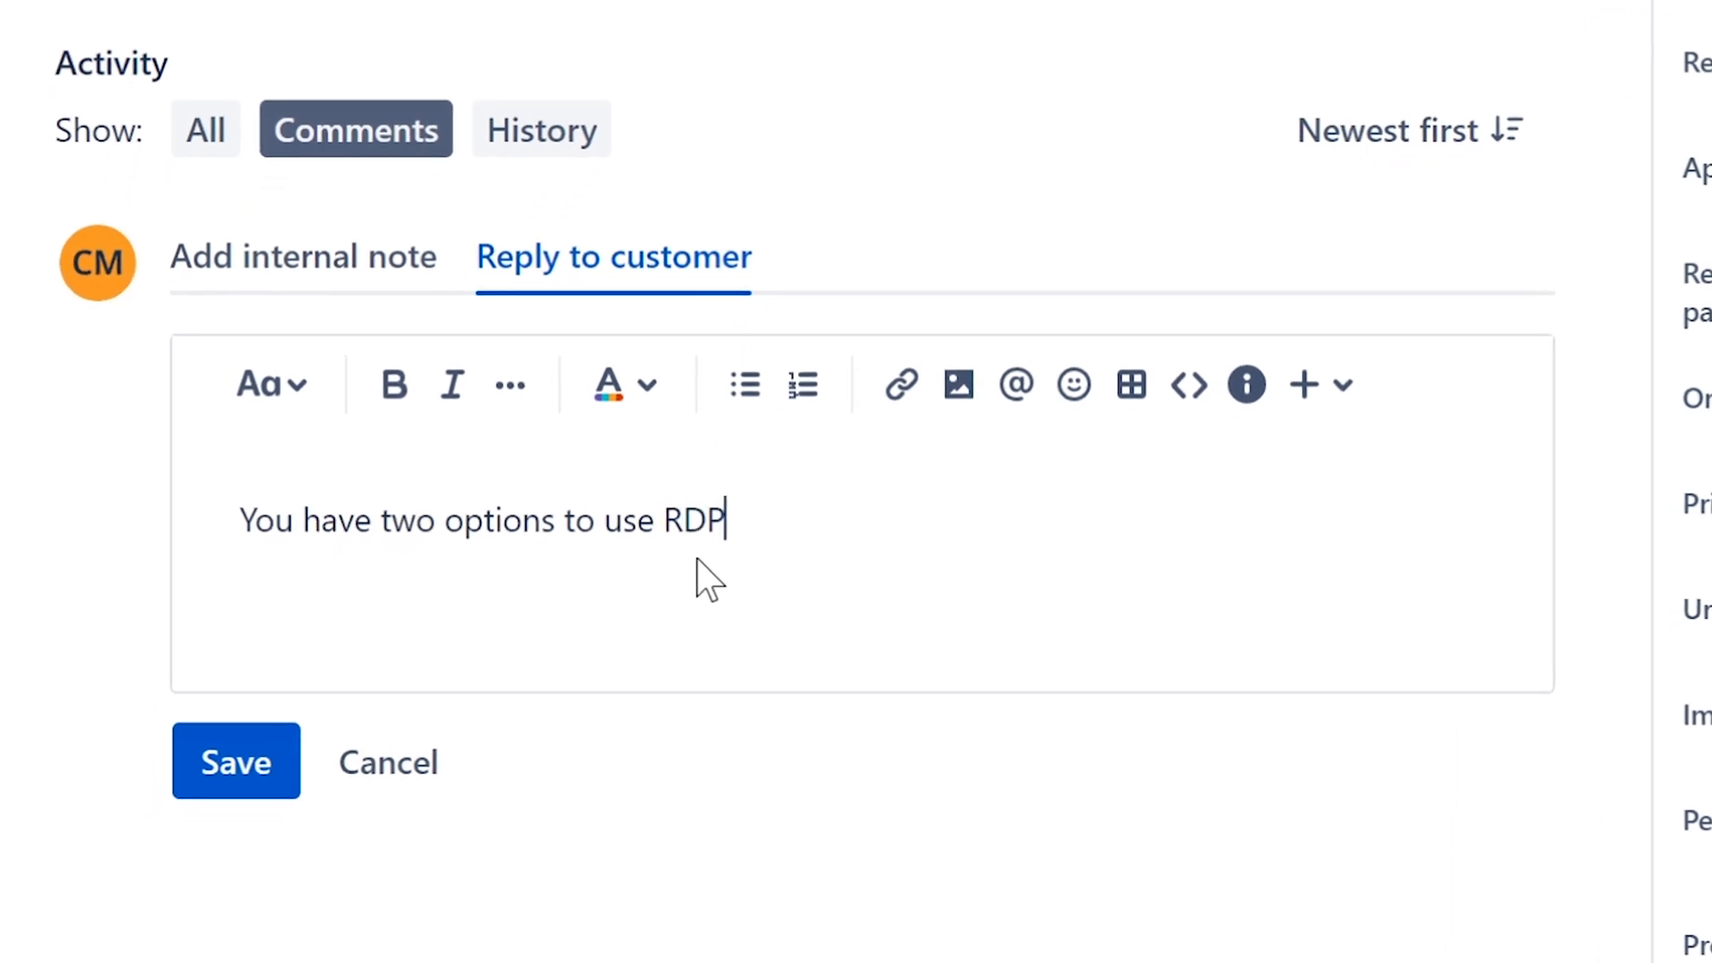
pyautogui.write('.')
pyautogui.press('Return')
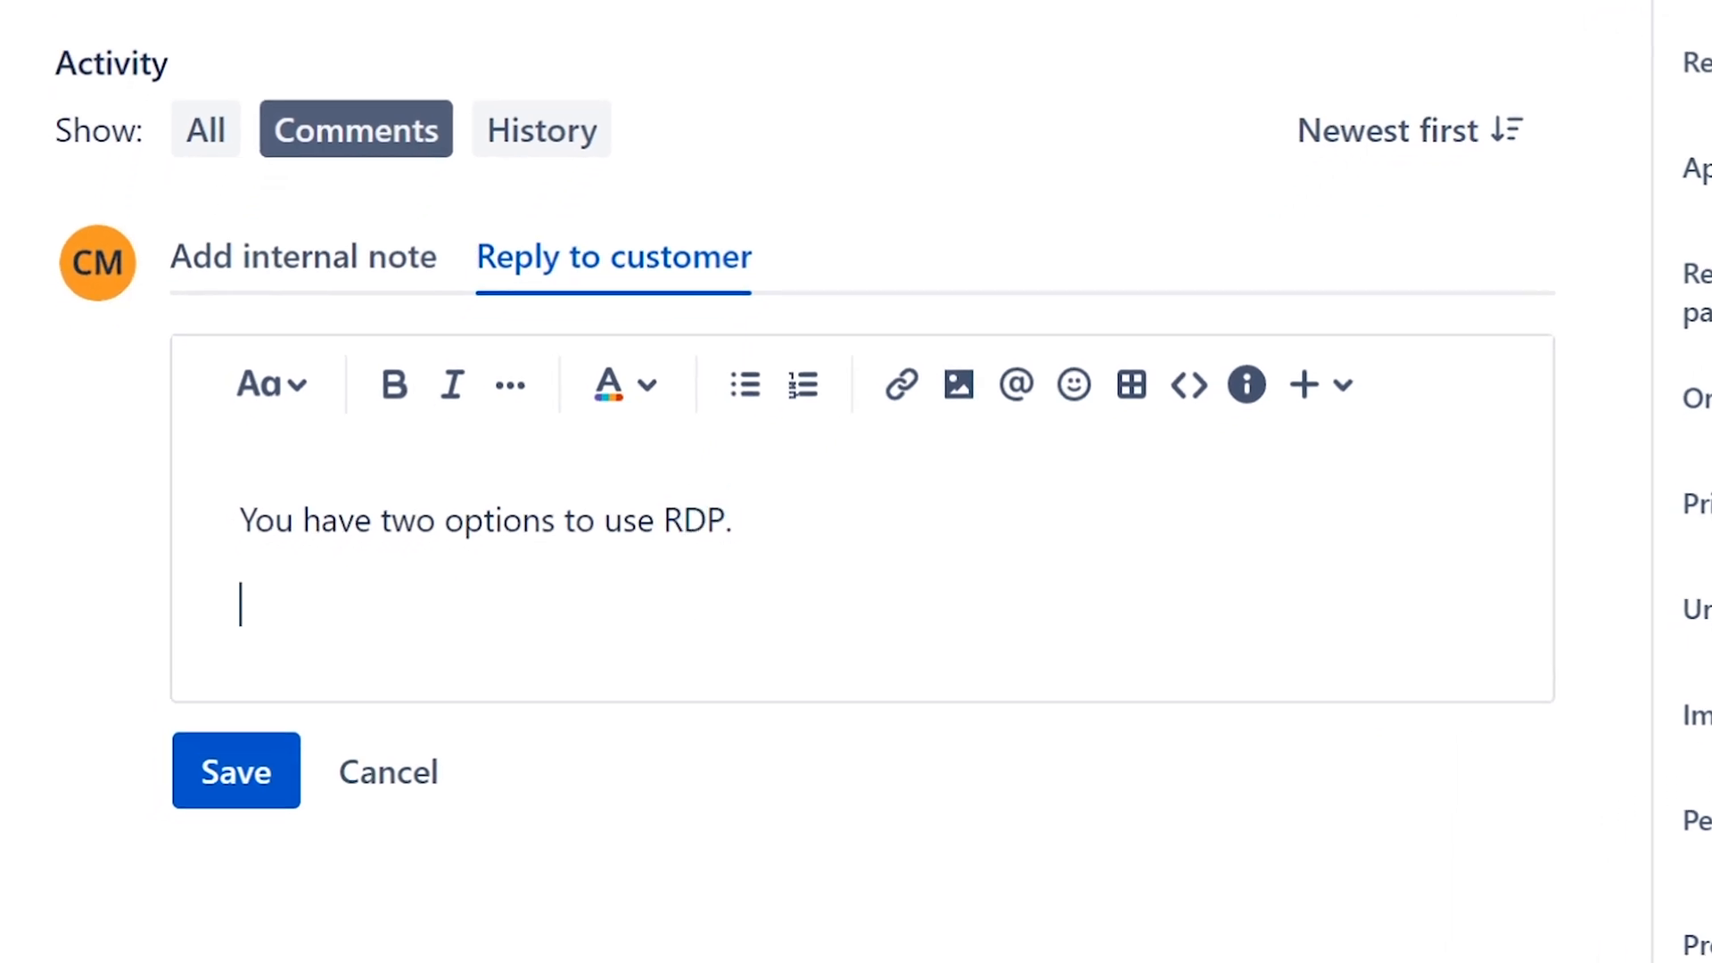
pyautogui.write('1. Sue')
pyautogui.press('BackSpace')
pyautogui.press('BackSpace')
pyautogui.press('BackSpace')
pyautogui.write('Use your c')
pyautogui.press('BackSpace')
pyautogui.write('dom')
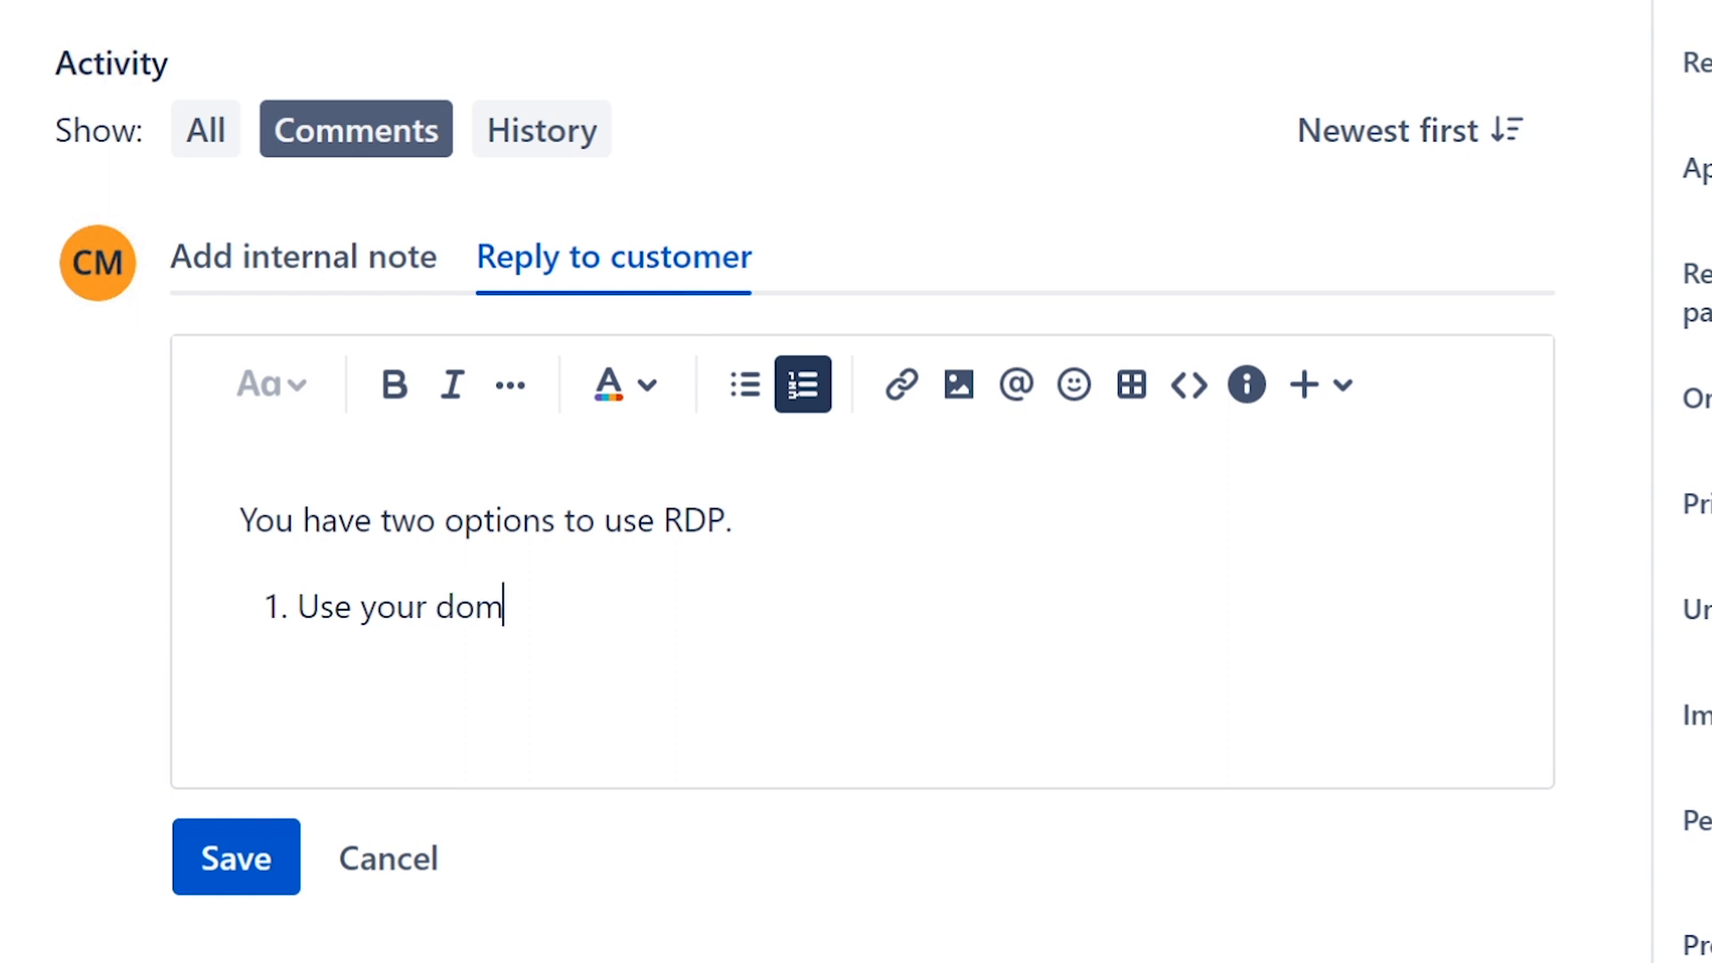
pyautogui.write('ain login')
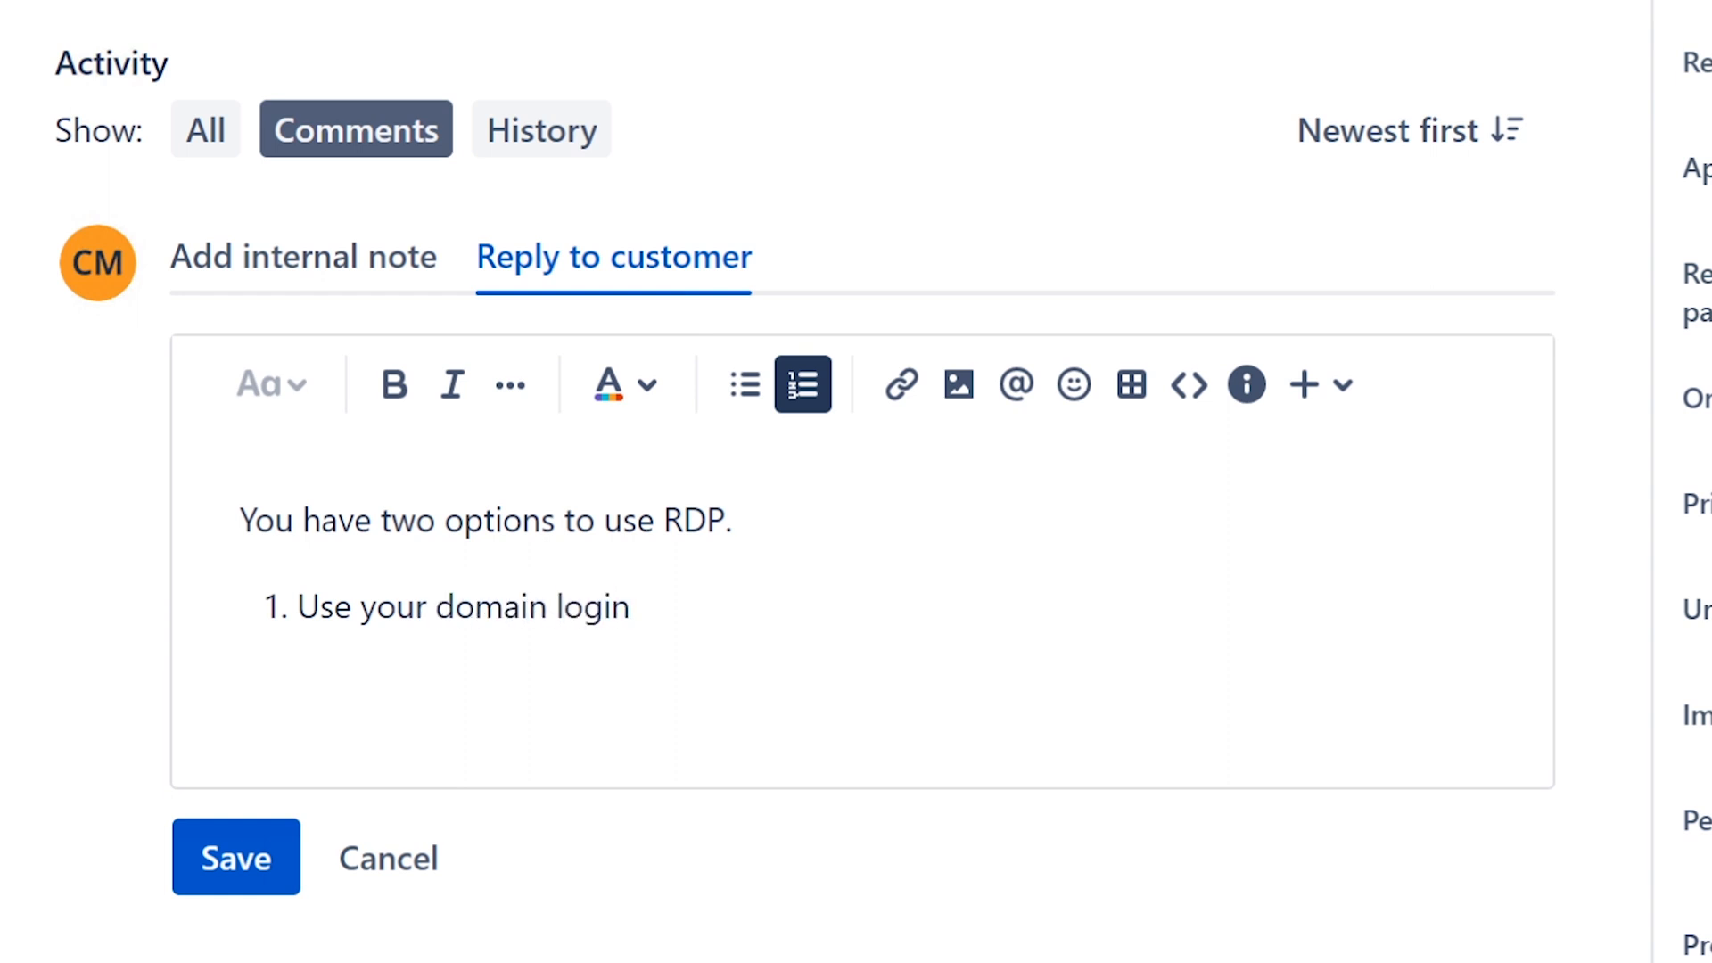
pyautogui.write(' (make sure it')
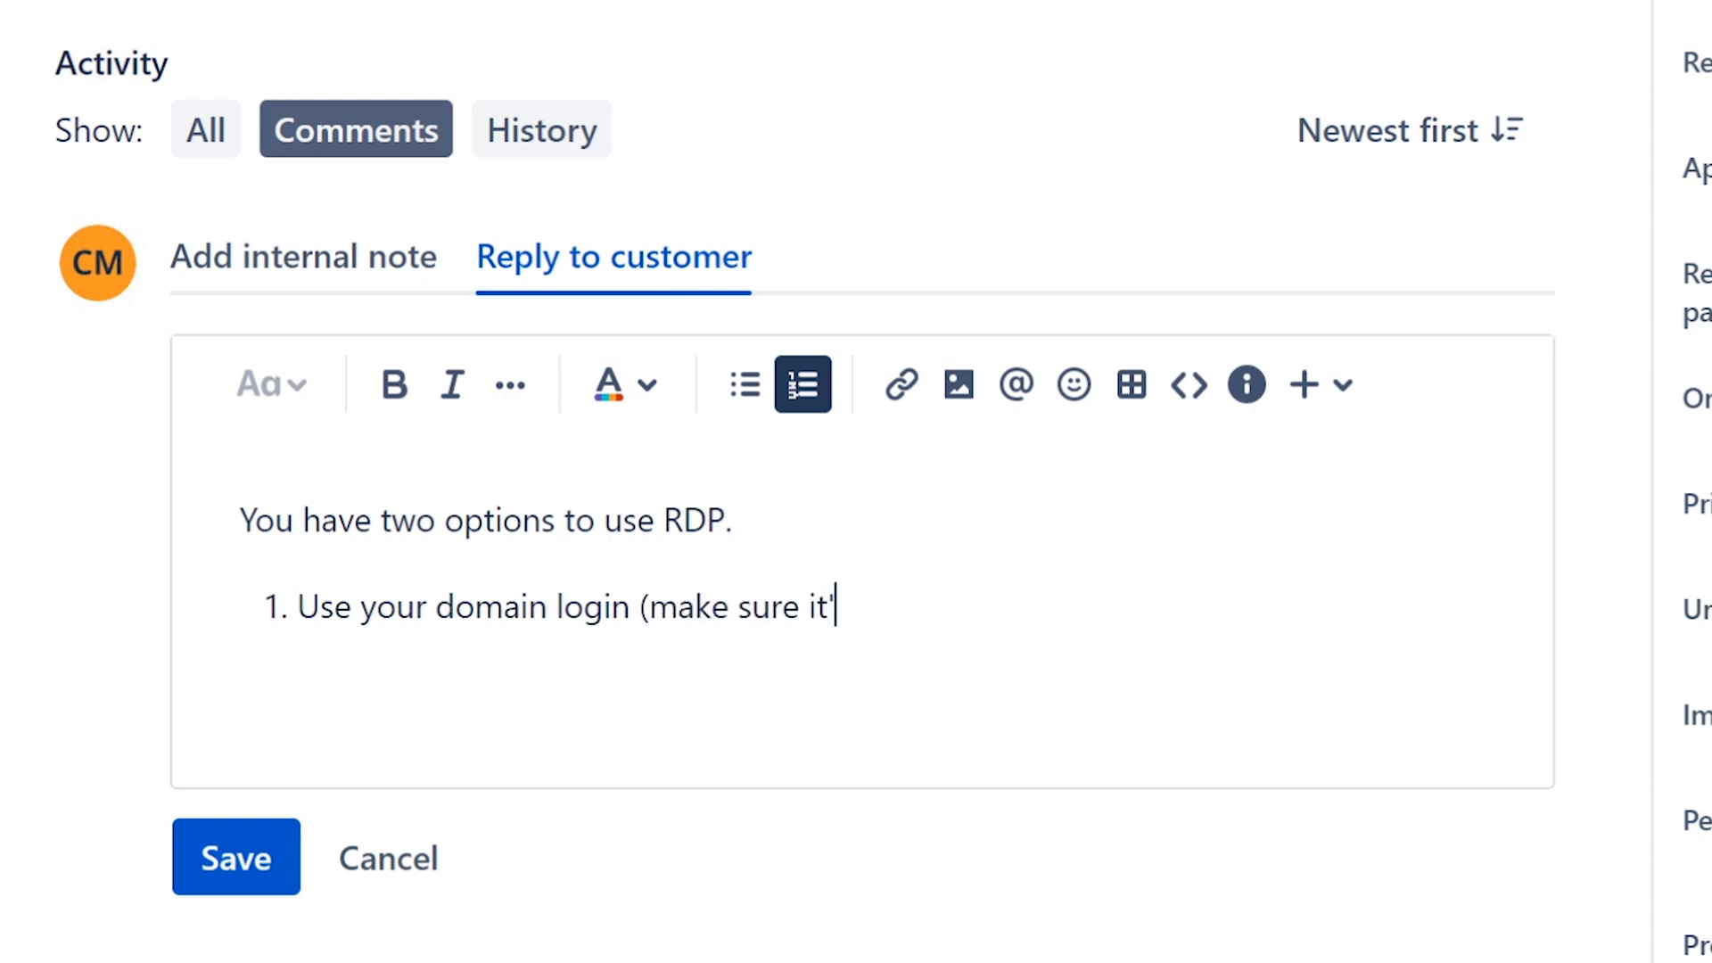
pyautogui.write('s ')
pyautogui.write('and admin')
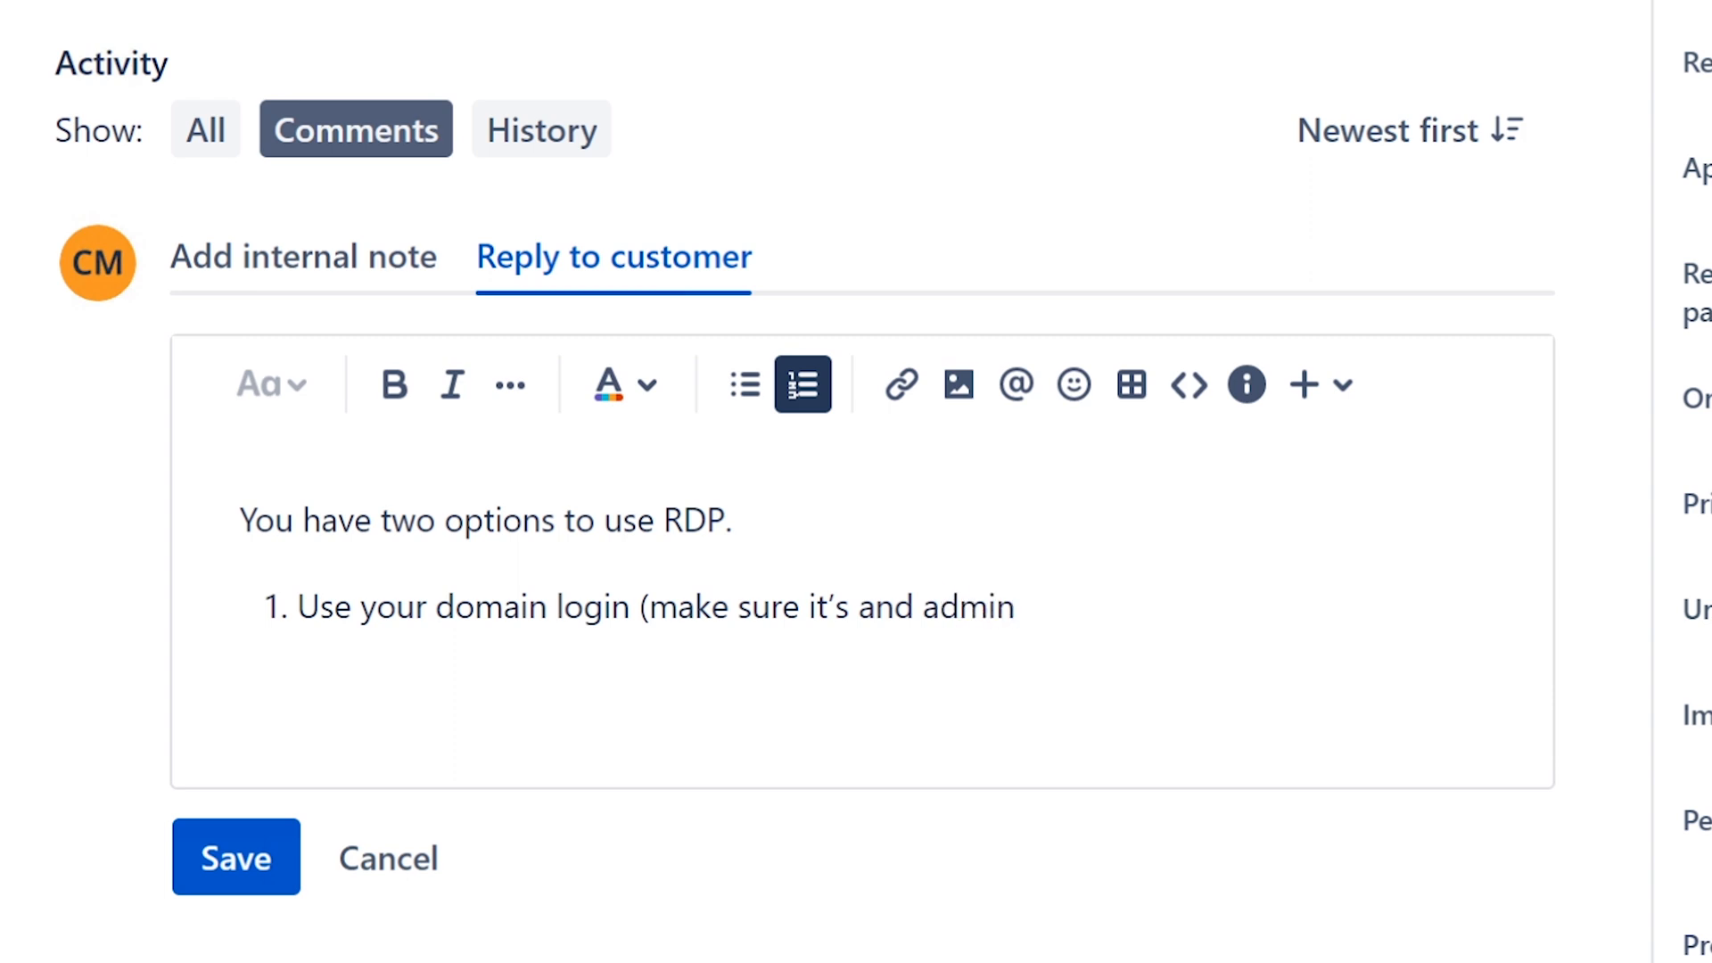
pyautogui.write(' login).')
# - Add numbered items for domain login and local admin login, then end the list at two items
pyautogui.press('Return')
pyautogui.write('2')
pyautogui.press('BackSpace')
pyautogui.write('Use local ')
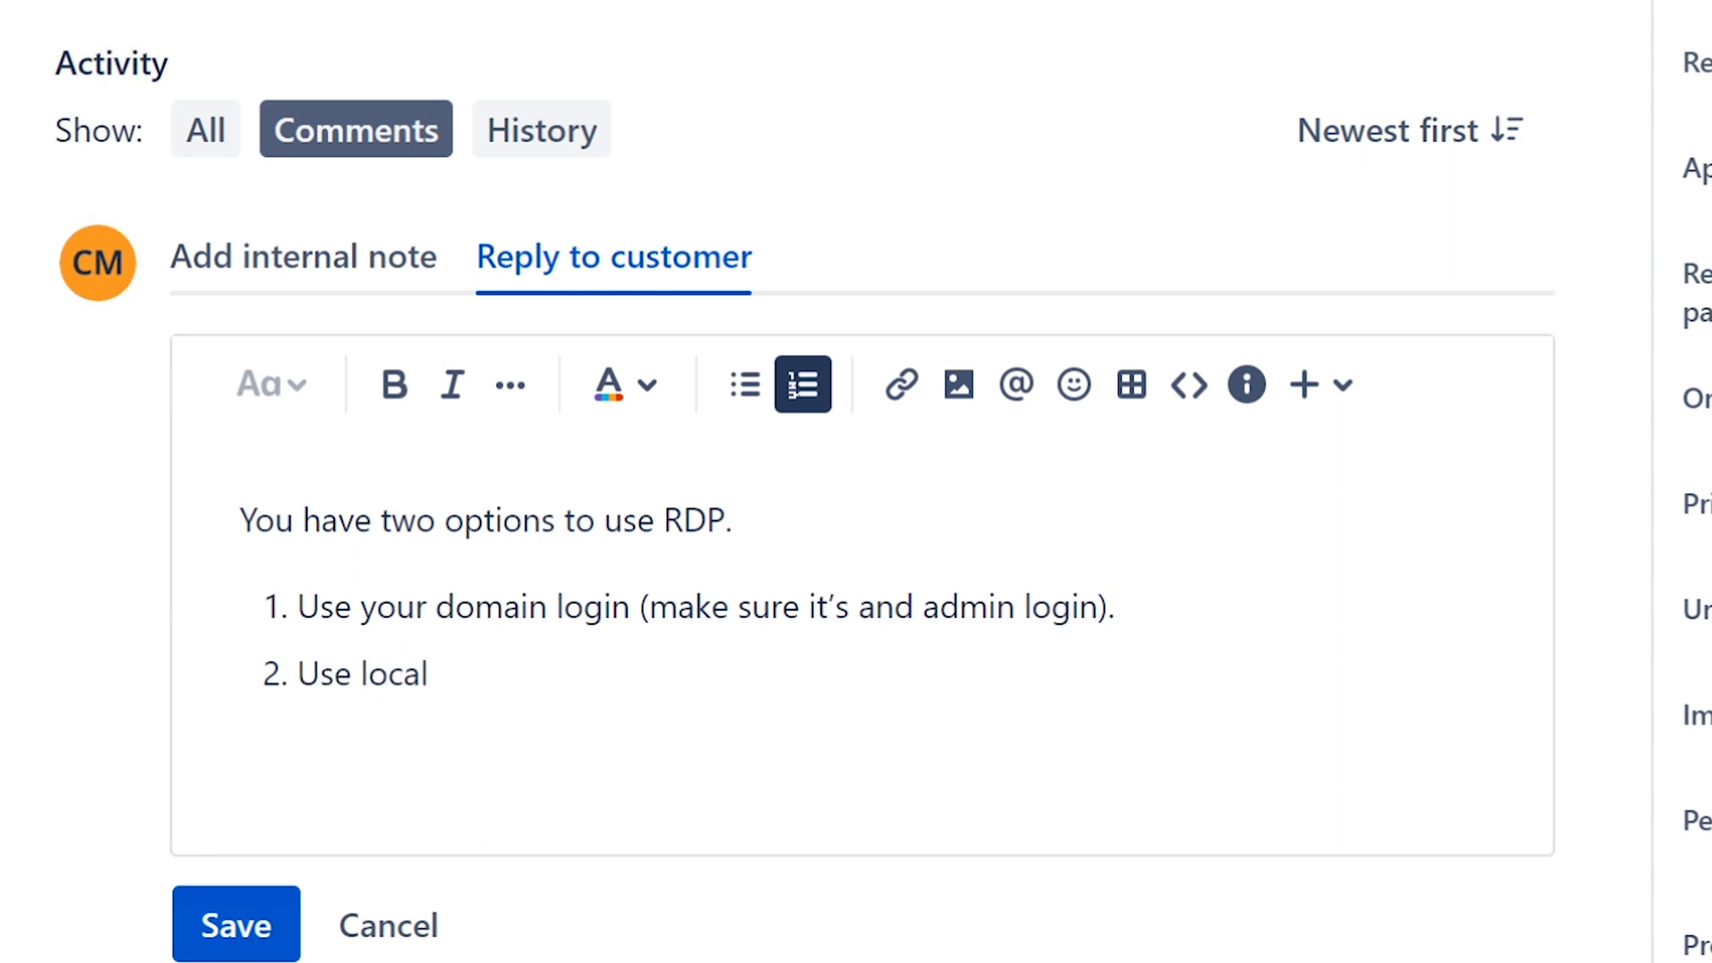
pyautogui.write('admin login')
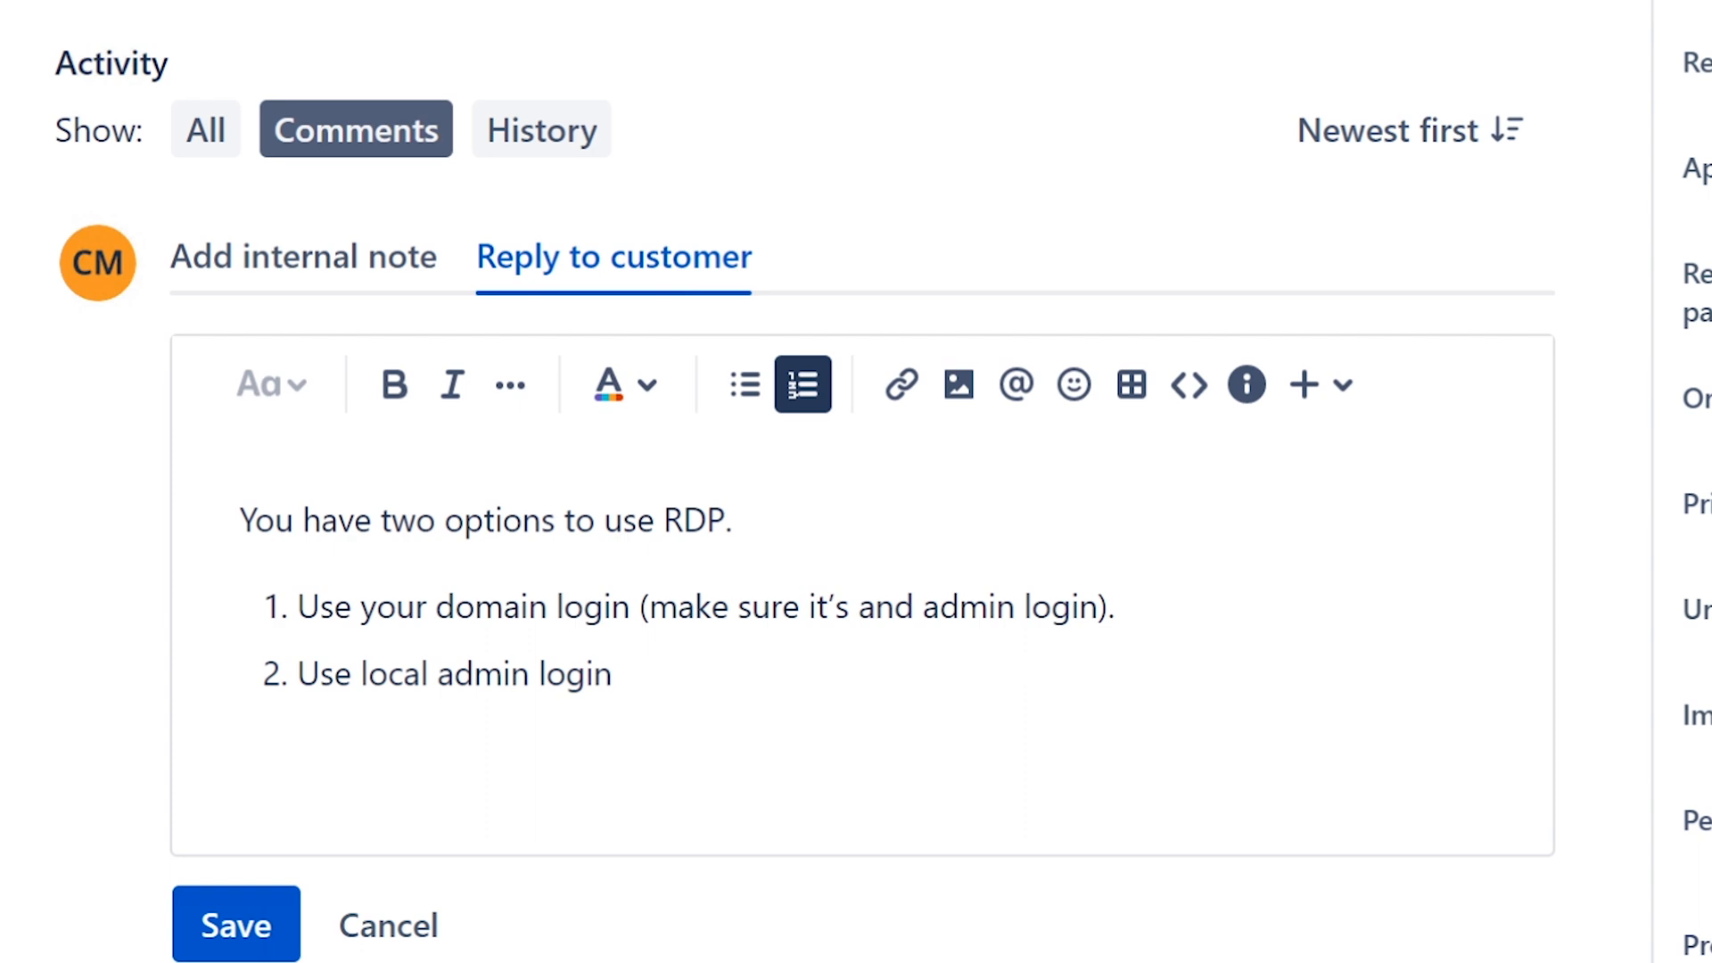
pyautogui.write('.')
pyautogui.press('Return')
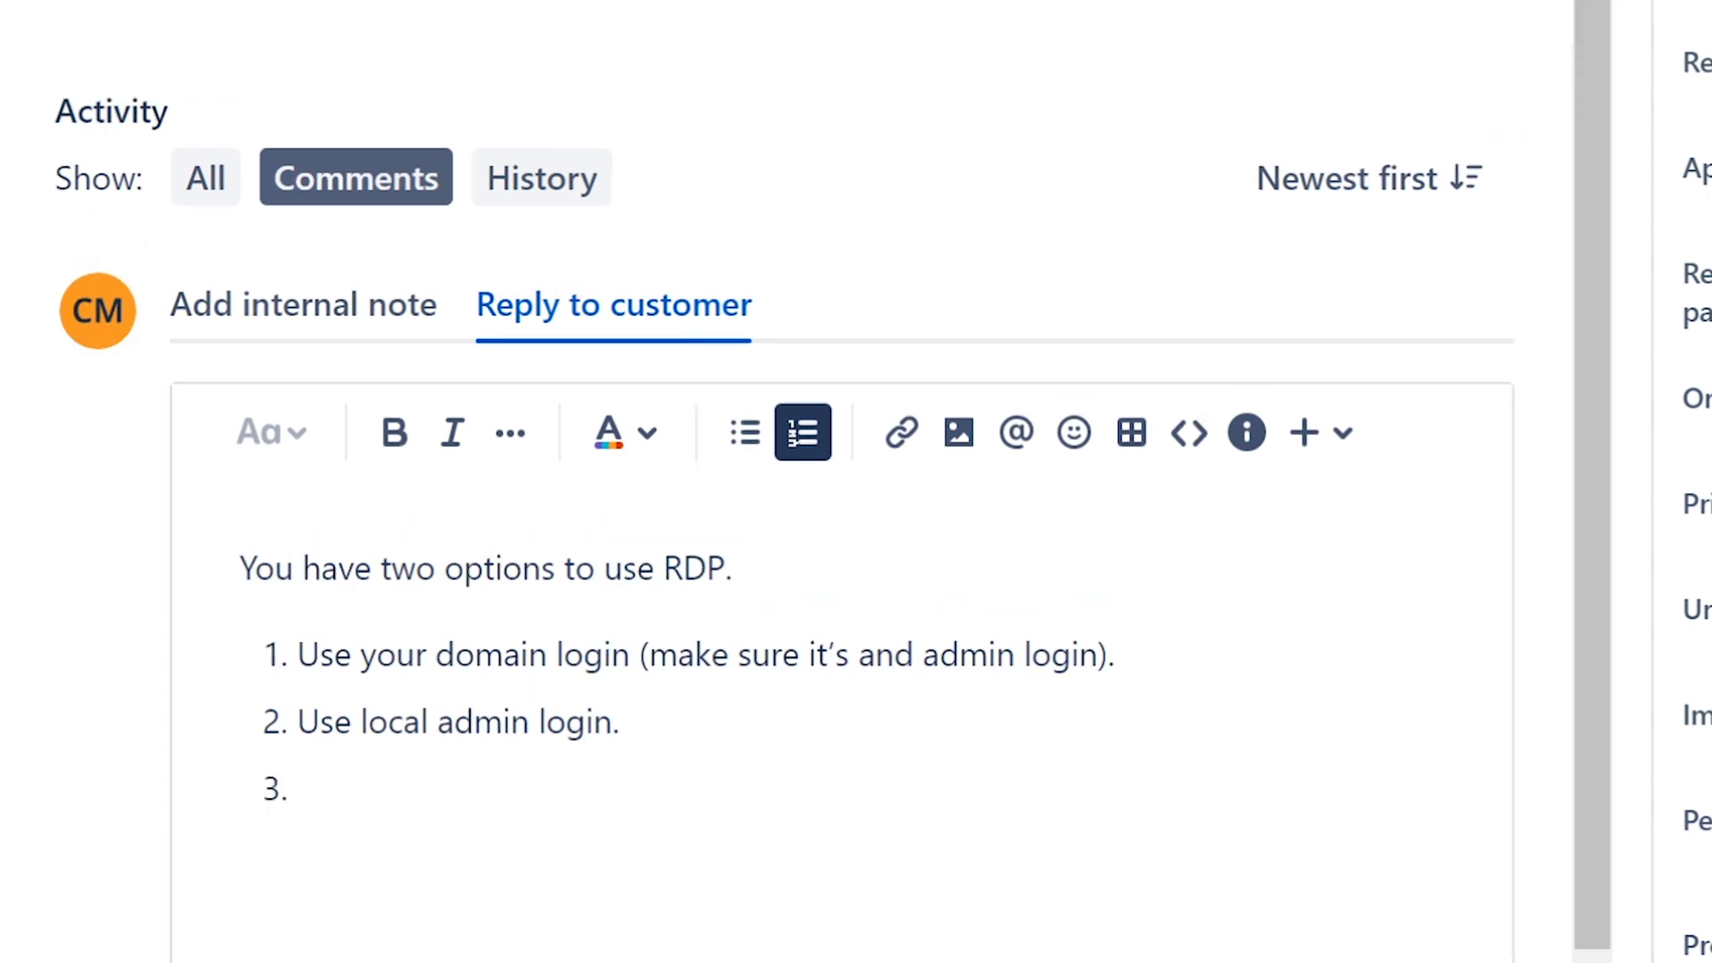
pyautogui.press('BackSpace')
pyautogui.hotkey('shift', 'Return')
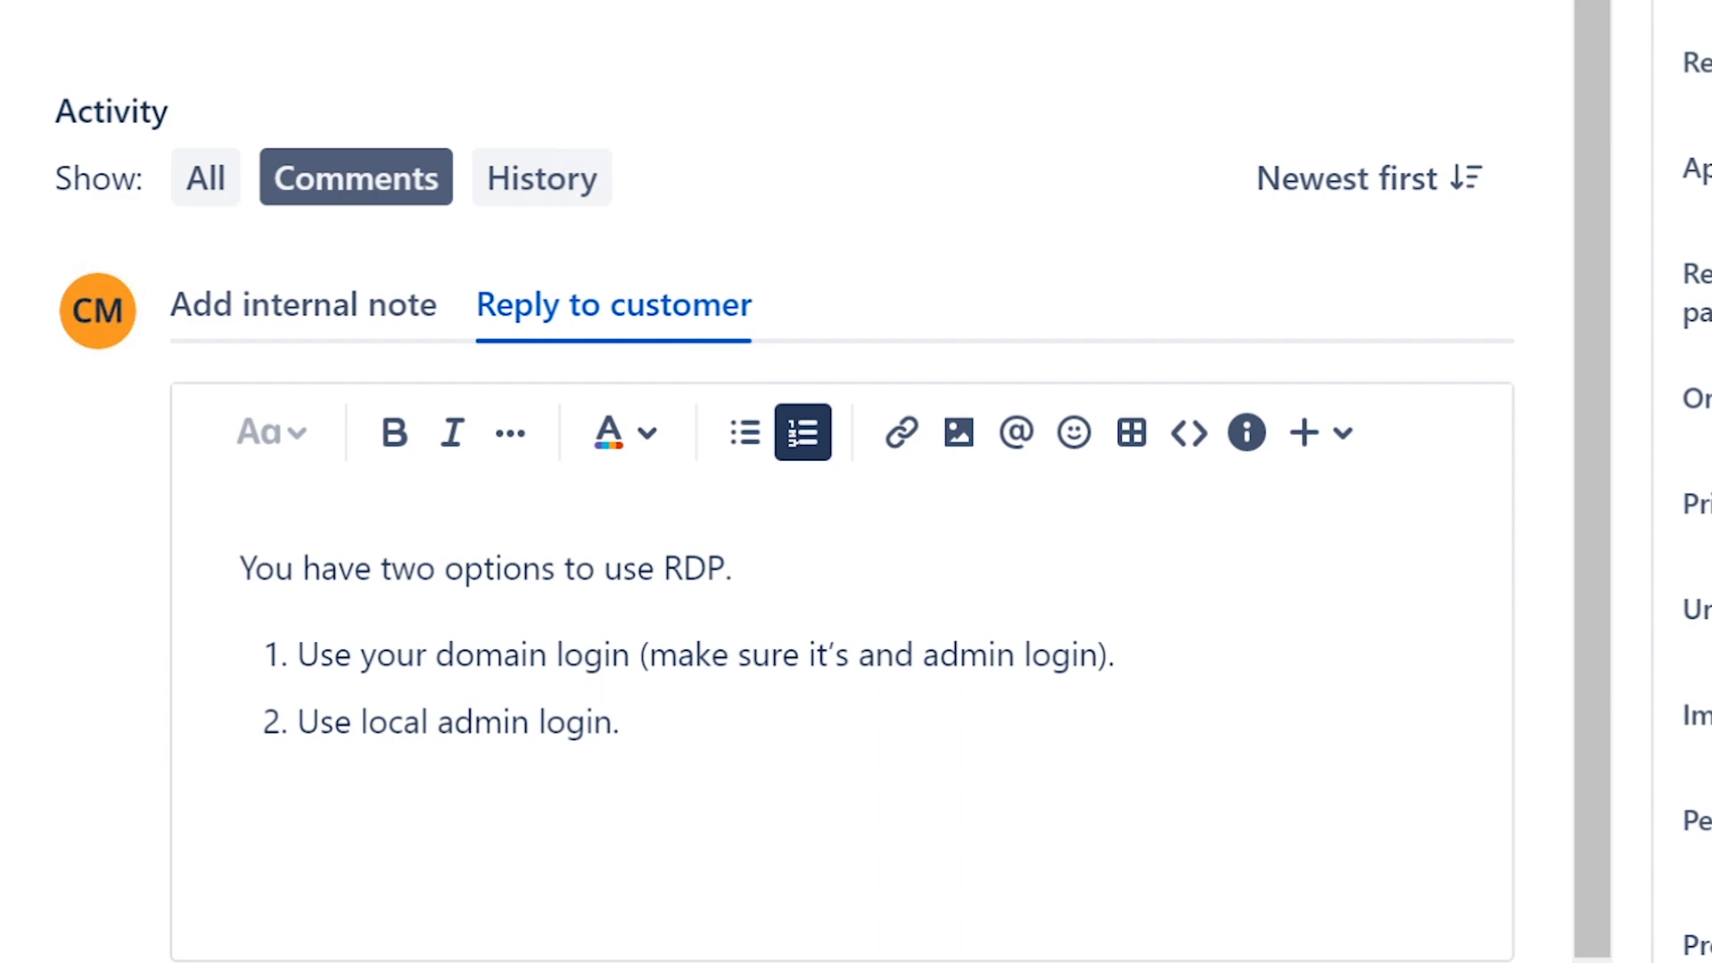
# - Post the RDP options reply with Ctrl+Enter and show ISD-110's status transition choices
pyautogui.hotkey('ctrl', 'Return')
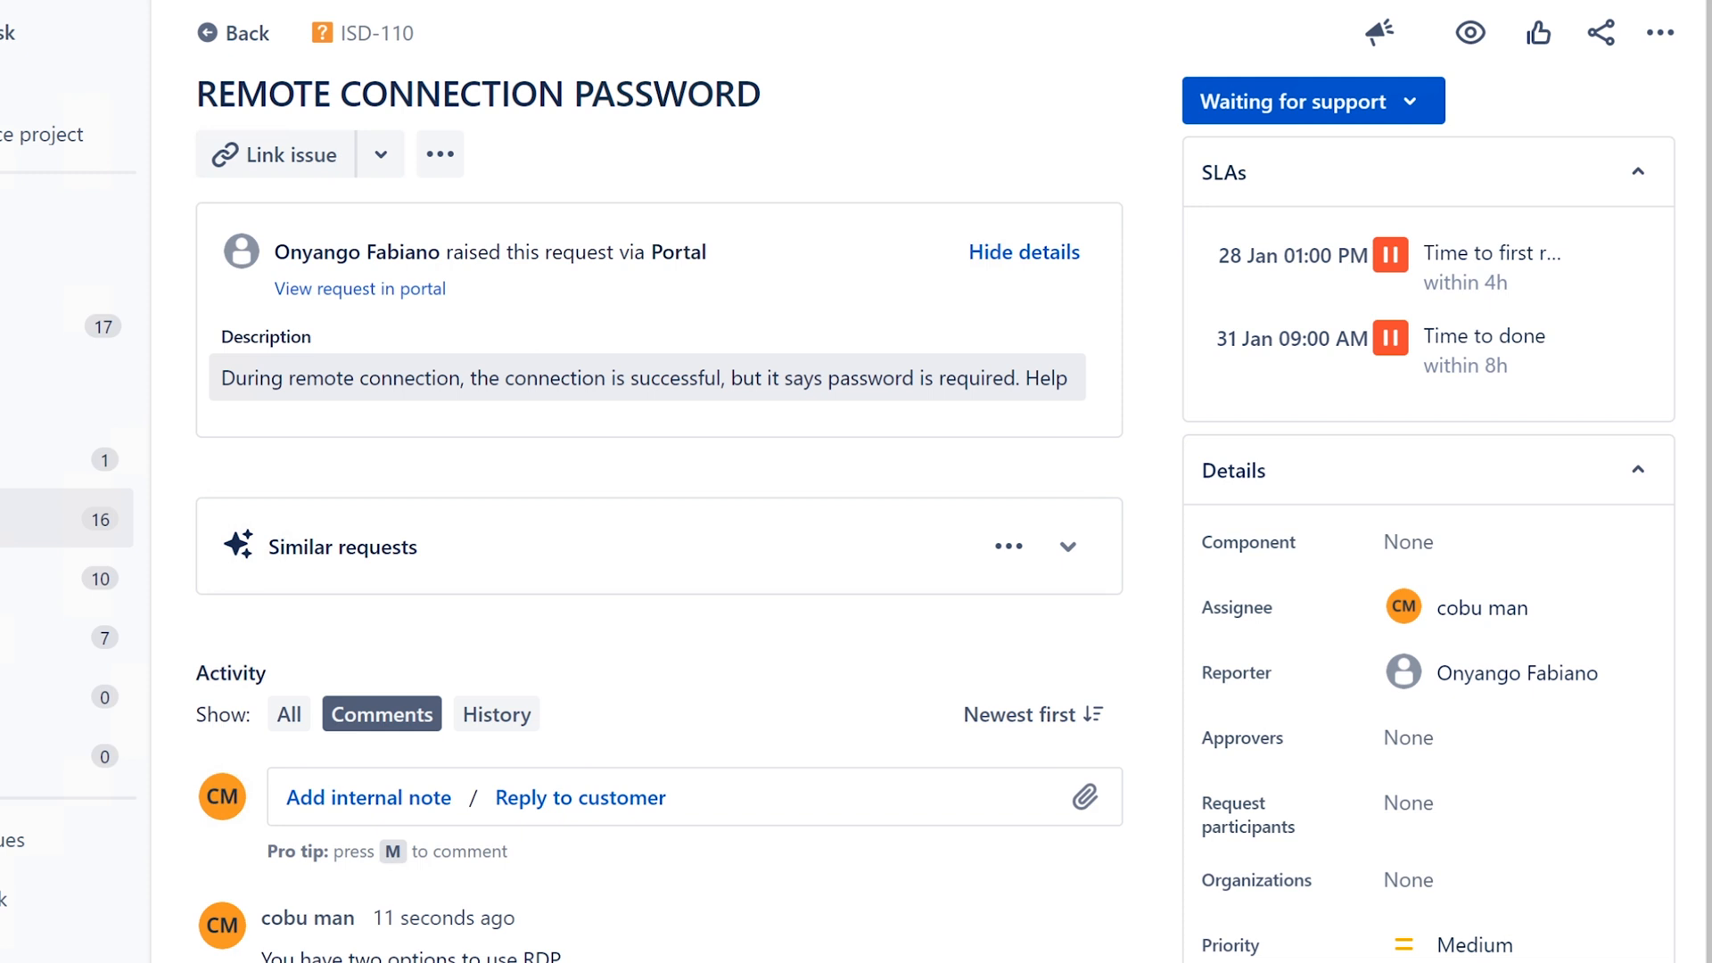
pyautogui.click(1351, 118)
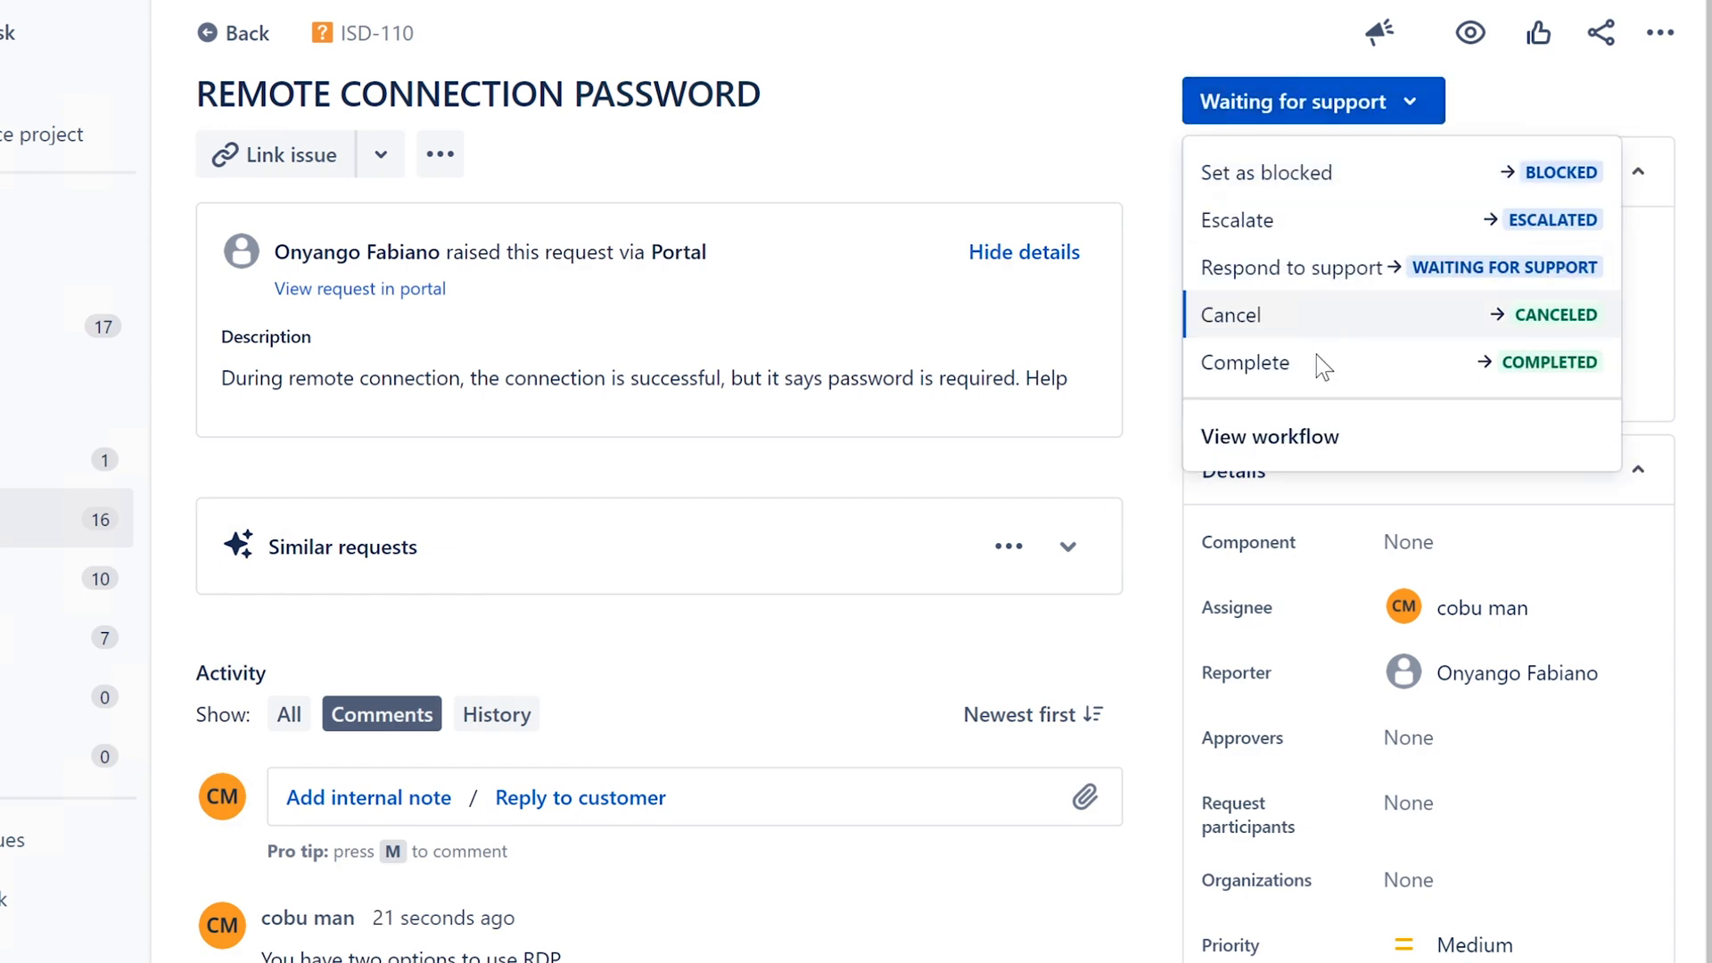